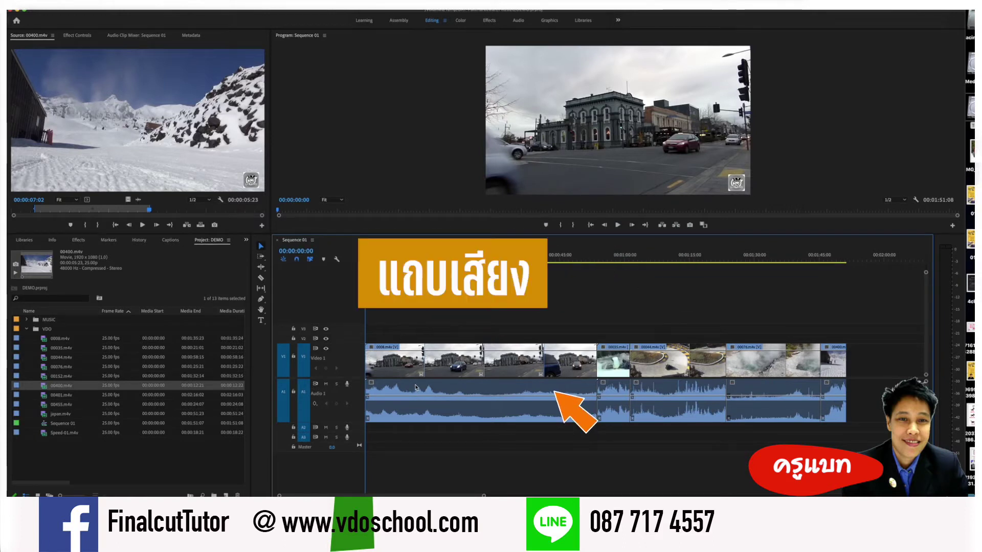
- Select the 0008 clip, video and audio, on V1/A1 in Sequence 01
click(409, 349)
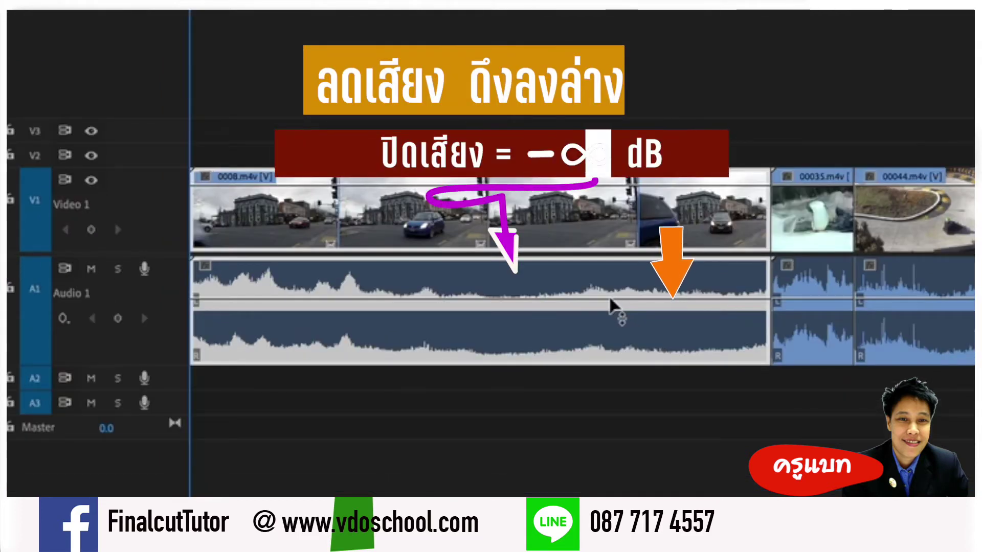
- Pull the 0008 audio volume down to silence, play it back, then raise it to about −4 dB
drag(610, 300, 610, 318)
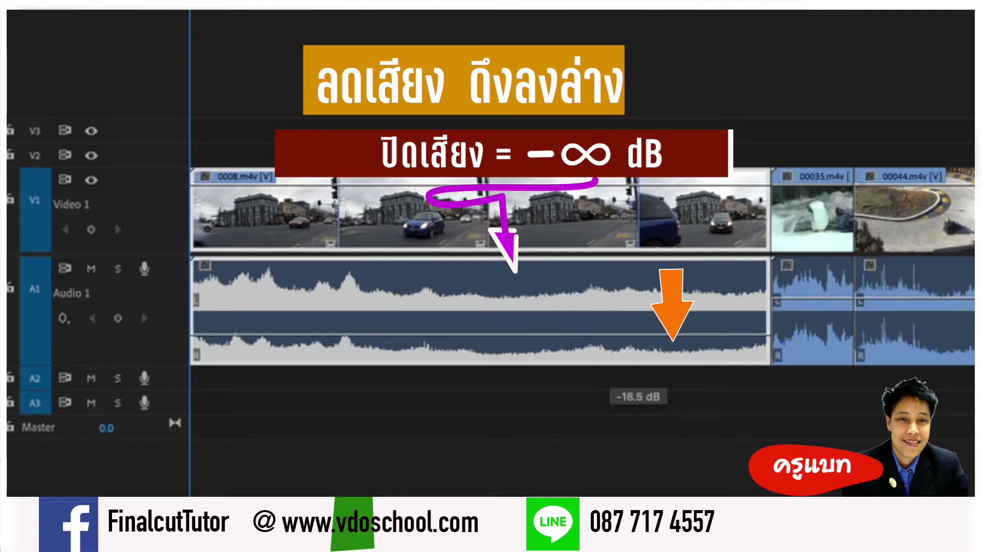
drag(610, 317, 610, 361)
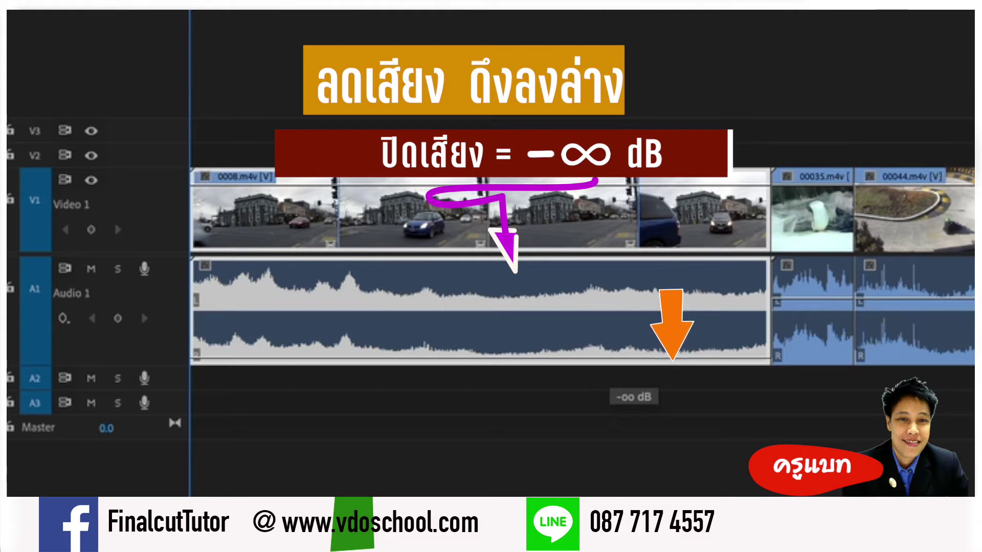
key(space)
drag(418, 13, 381, 13)
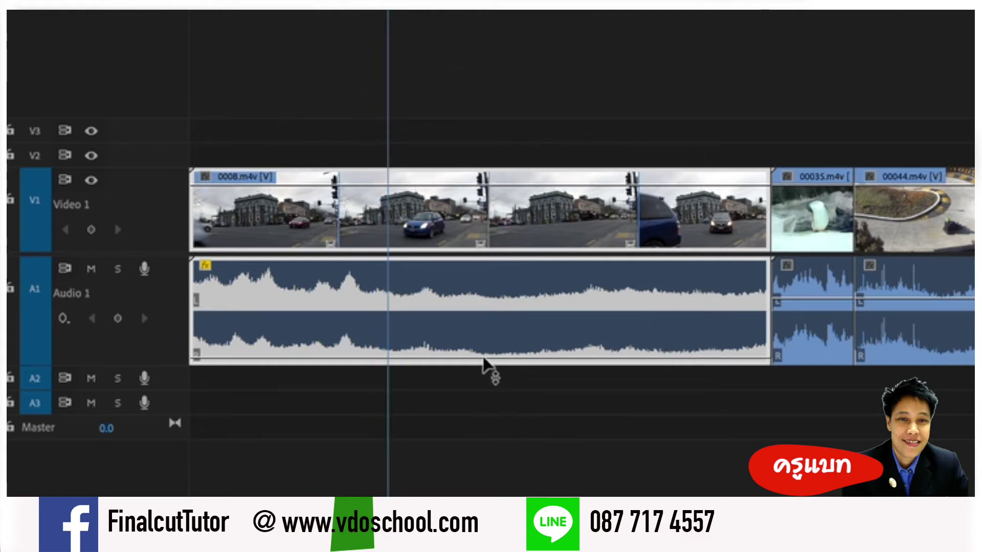
drag(483, 360, 485, 302)
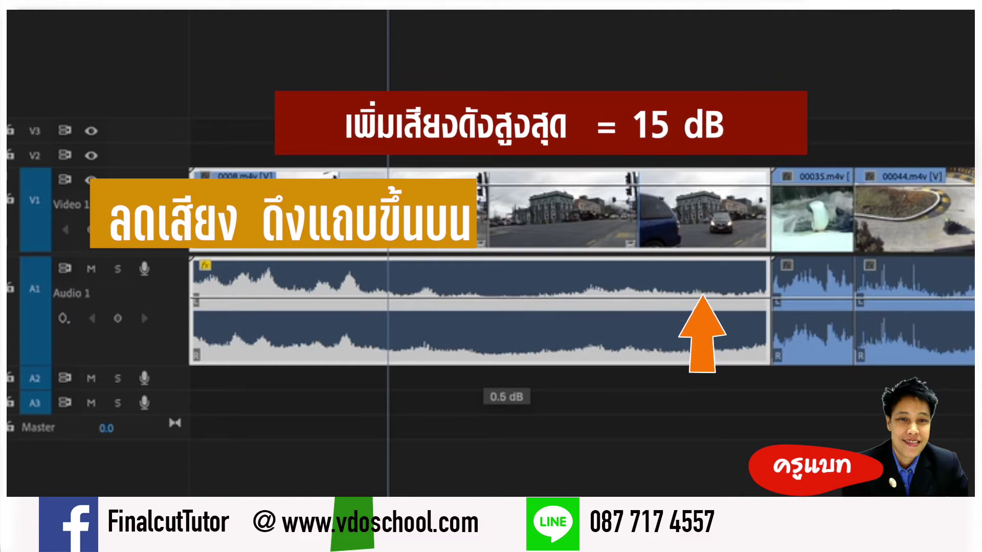
- Boost the 0008 audio volume toward 15 dB, lower it again, then undo the change
drag(484, 301, 485, 262)
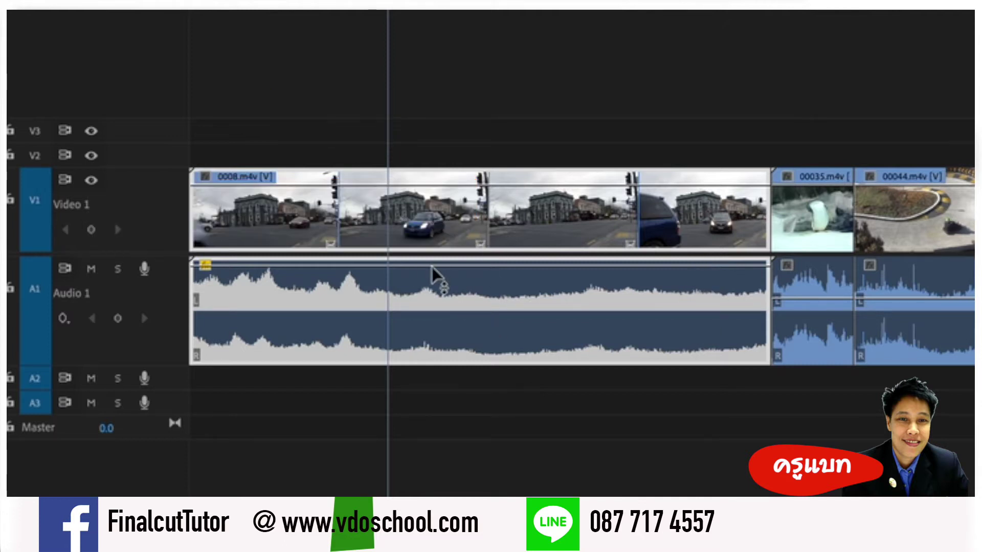
mouse_move(432, 274)
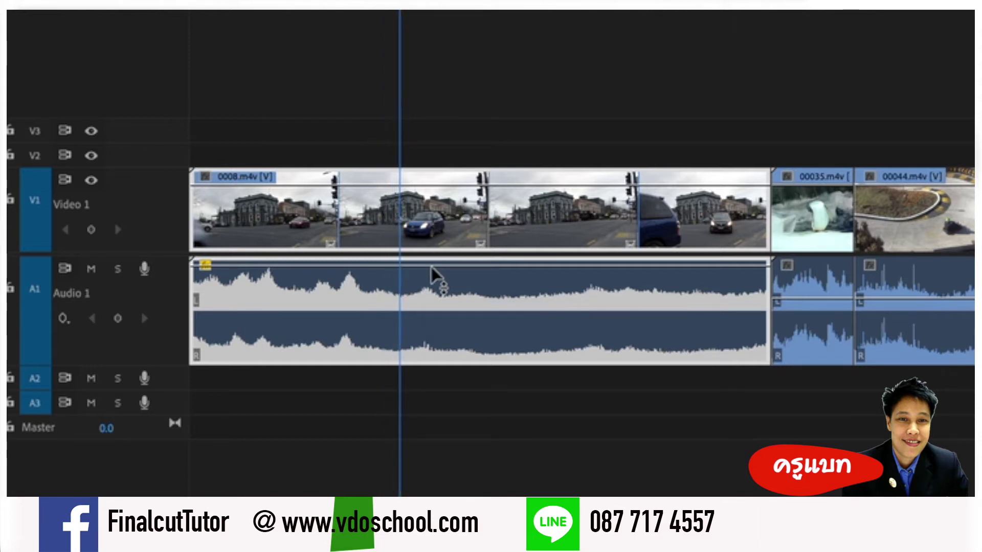
drag(432, 278, 432, 299)
key(ctrl+z)
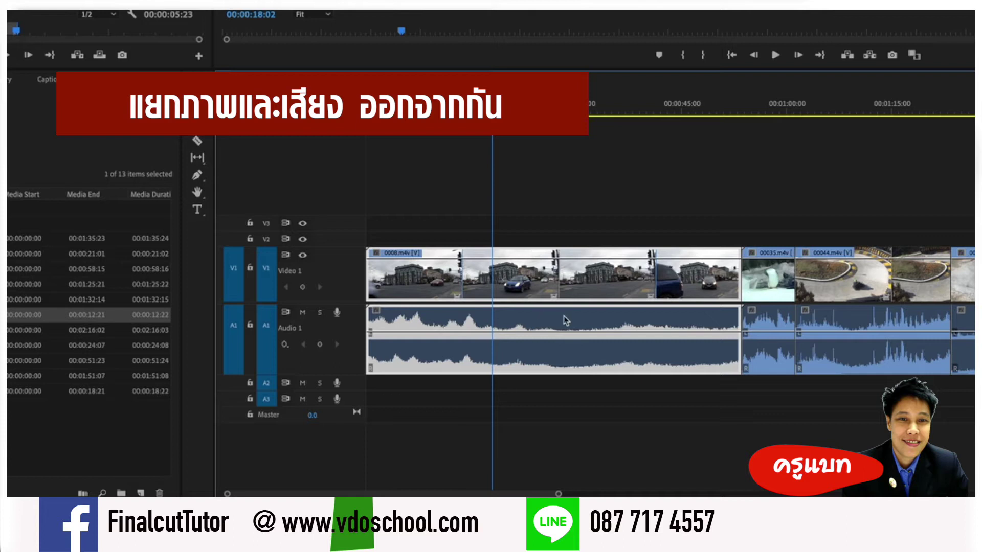
- Unlink the 0008 clip's video from its audio and select the audio part alone
right_click(577, 320)
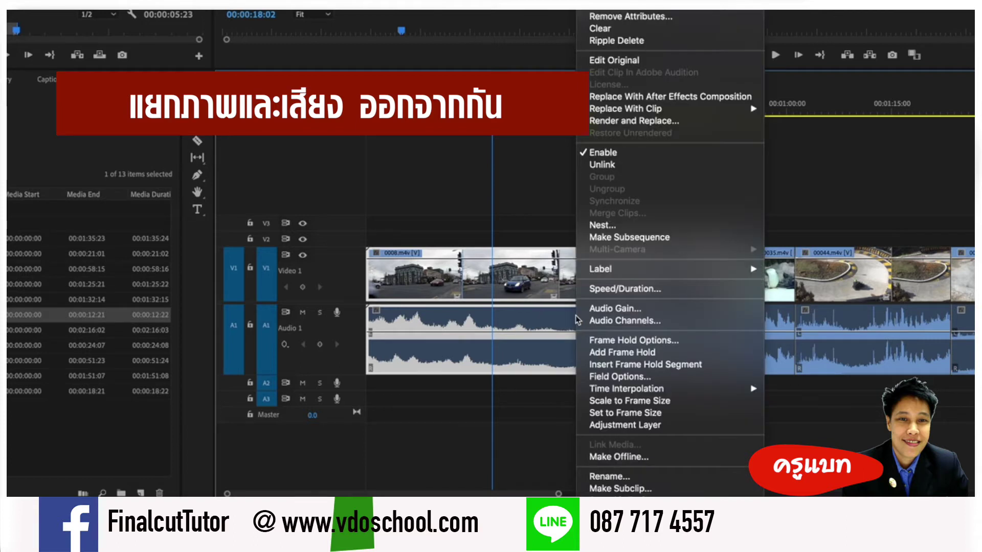
click(599, 167)
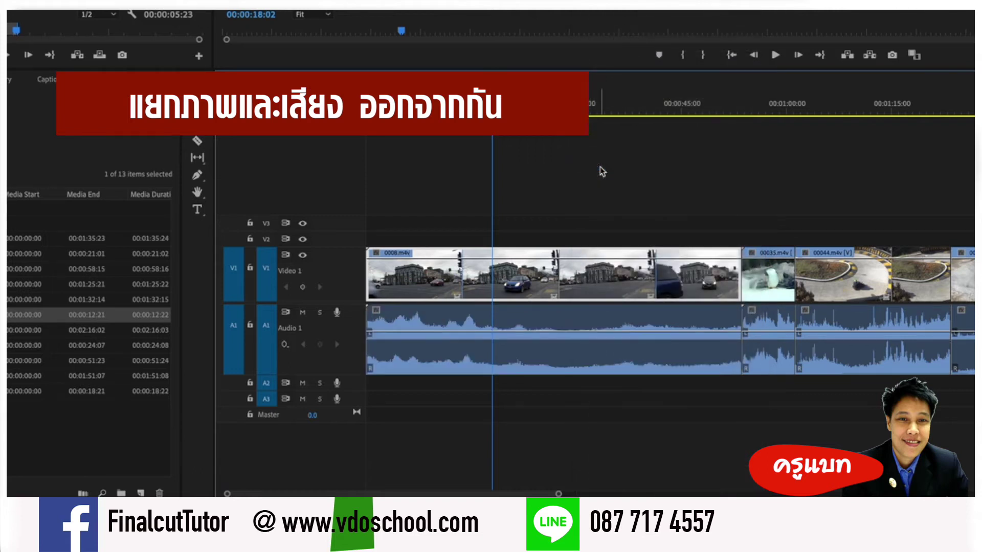
click(547, 318)
- Move the 0008 audio from Audio 1 onto Audio 2 and shift it later
drag(554, 323, 564, 411)
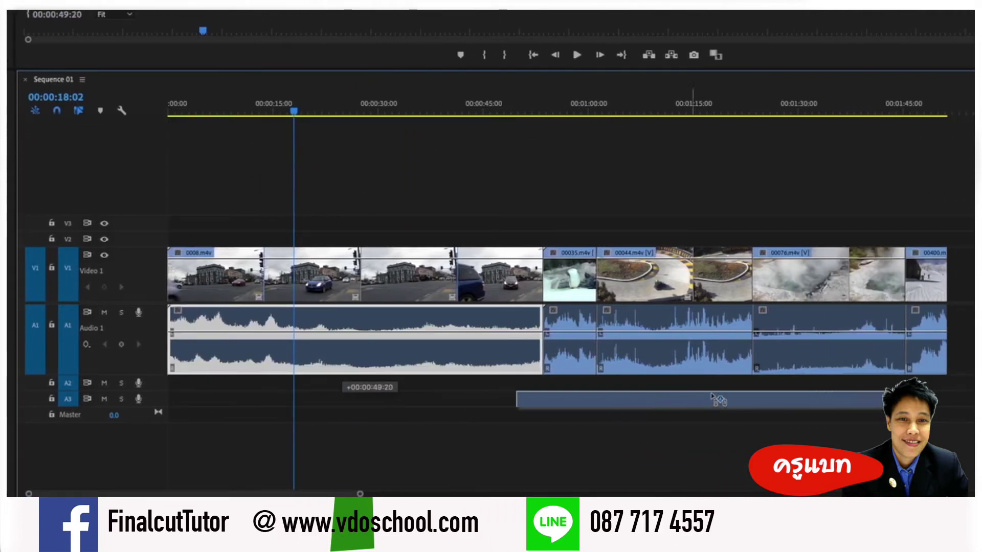
mouse_move(563, 411)
mouse_down()
mouse_move(971, 338)
mouse_move(934, 368)
mouse_up()
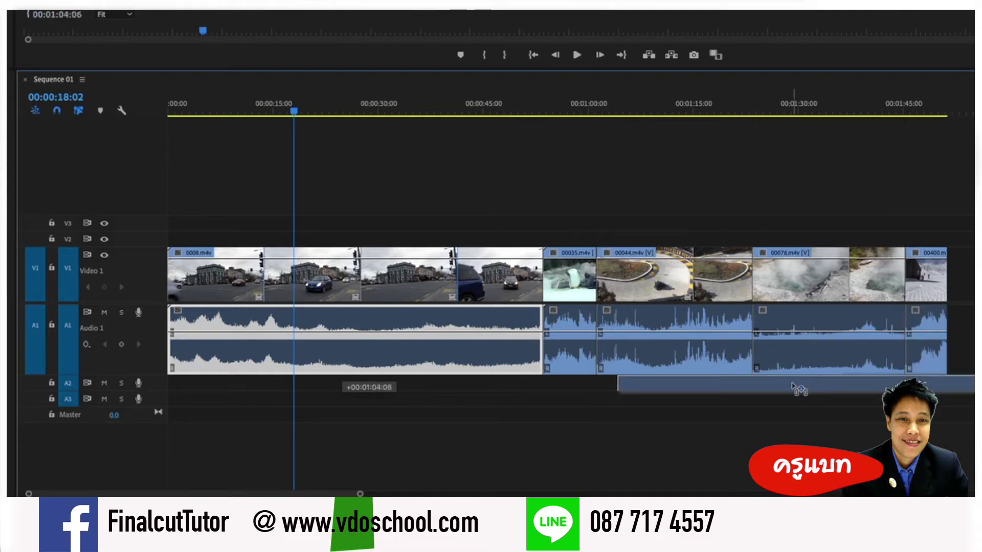
drag(934, 368, 795, 388)
mouse_move(687, 383)
mouse_down()
mouse_move(971, 388)
mouse_move(766, 412)
mouse_up()
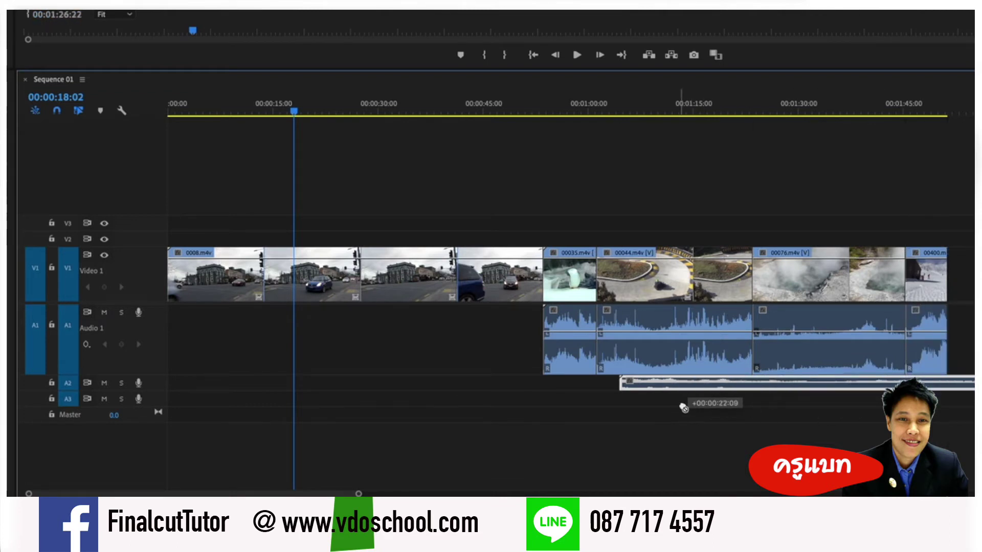
drag(684, 407, 632, 389)
- Make the Audio 2 track taller and position the 0008 audio partway through 00044
drag(109, 390, 113, 420)
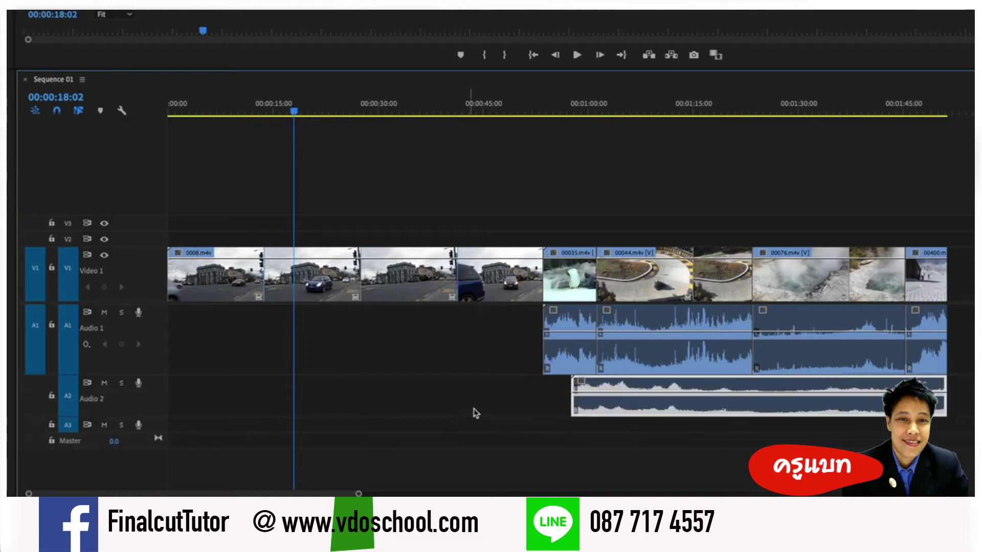
drag(638, 388, 741, 388)
click(475, 276)
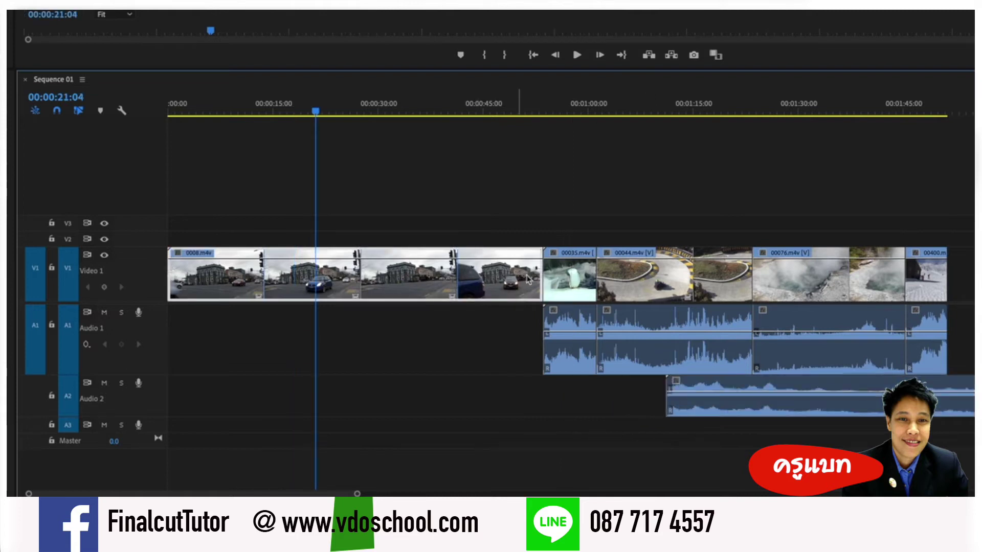
- Unlink the 00035 clip and slide its audio earlier to about 8 seconds
click(561, 279)
right_click(560, 279)
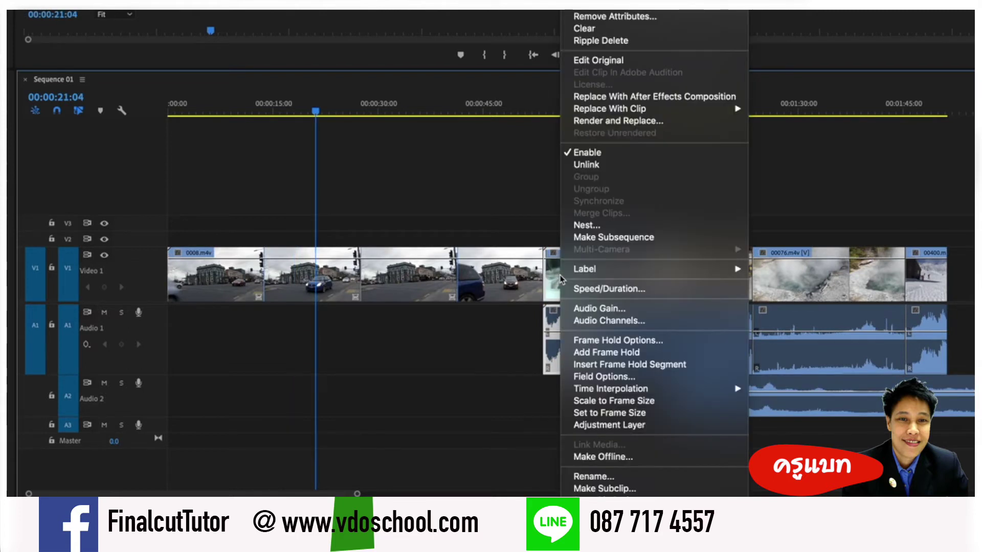
click(584, 164)
drag(566, 319, 254, 326)
- Unlink the 00044 clip, slide its audio earlier on Audio 1, and move its video left
click(655, 320)
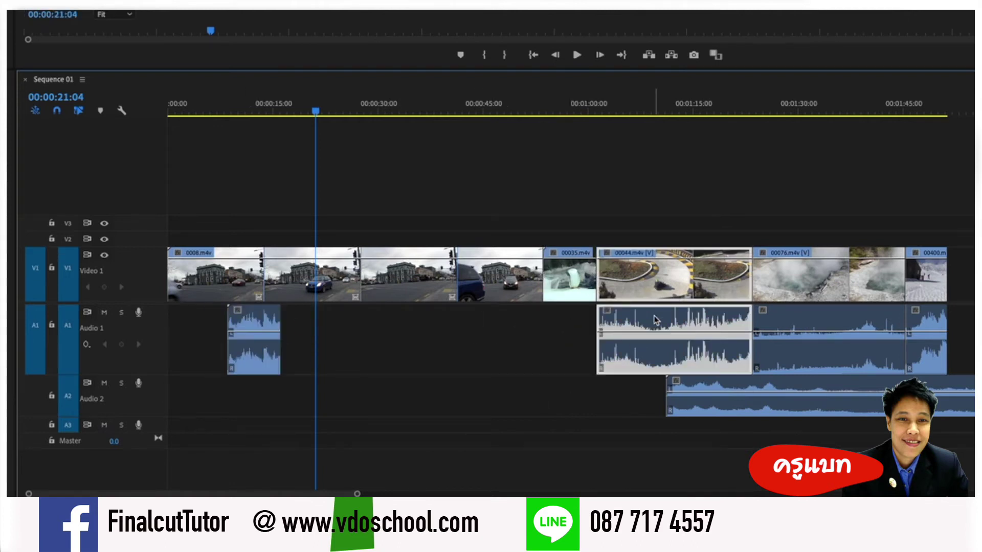
right_click(672, 285)
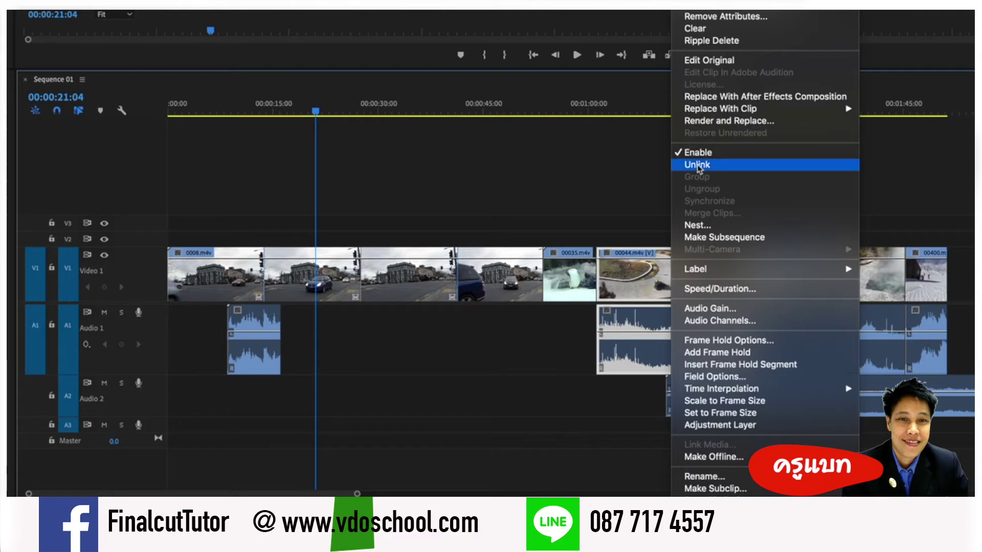
click(693, 165)
drag(644, 325, 428, 272)
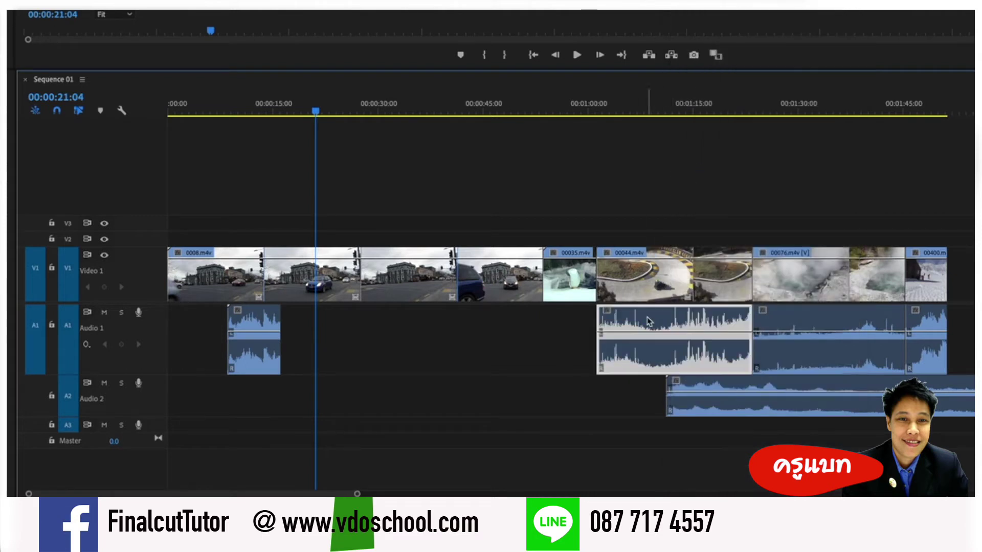
drag(323, 121, 418, 120)
mouse_move(591, 253)
mouse_down()
mouse_move(616, 218)
mouse_move(972, 274)
mouse_up()
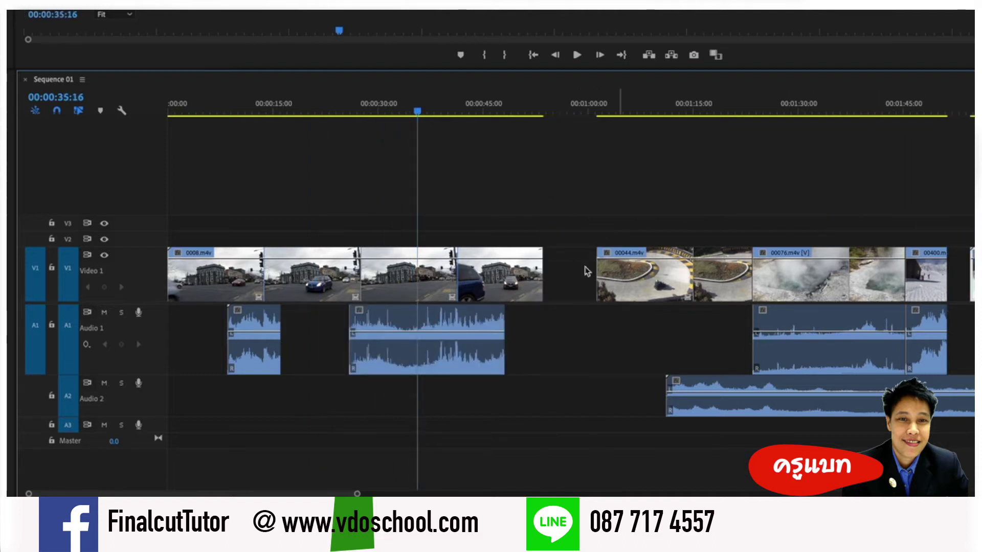
drag(646, 285, 607, 285)
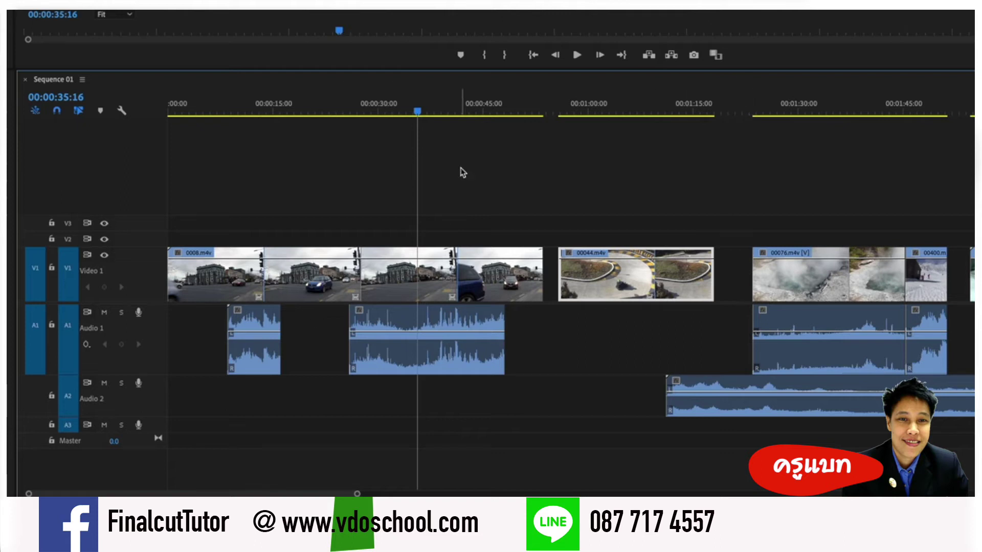
drag(417, 118, 430, 118)
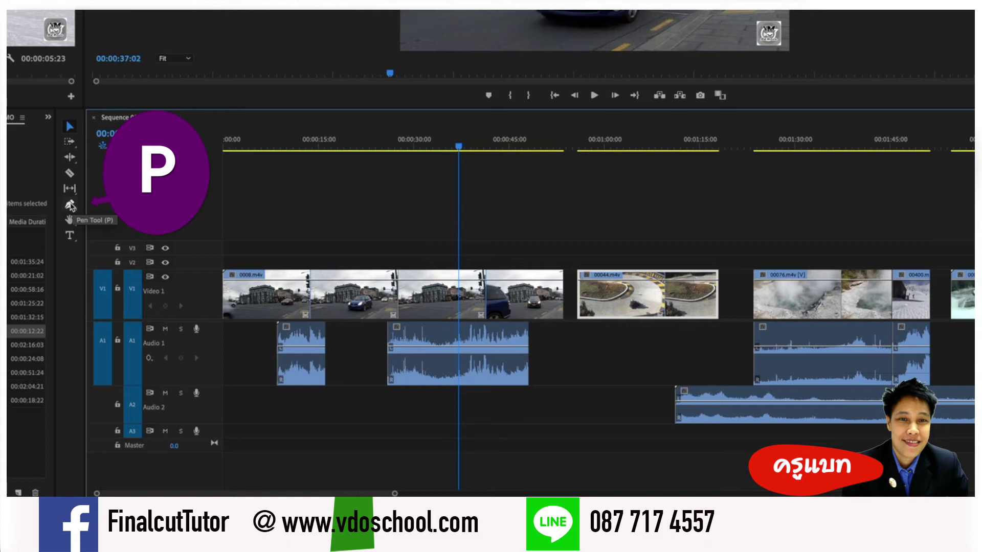
- With the Pen tool, key the larger Audio 1 clip's start volume to -∞ dB for a fade-in
click(70, 205)
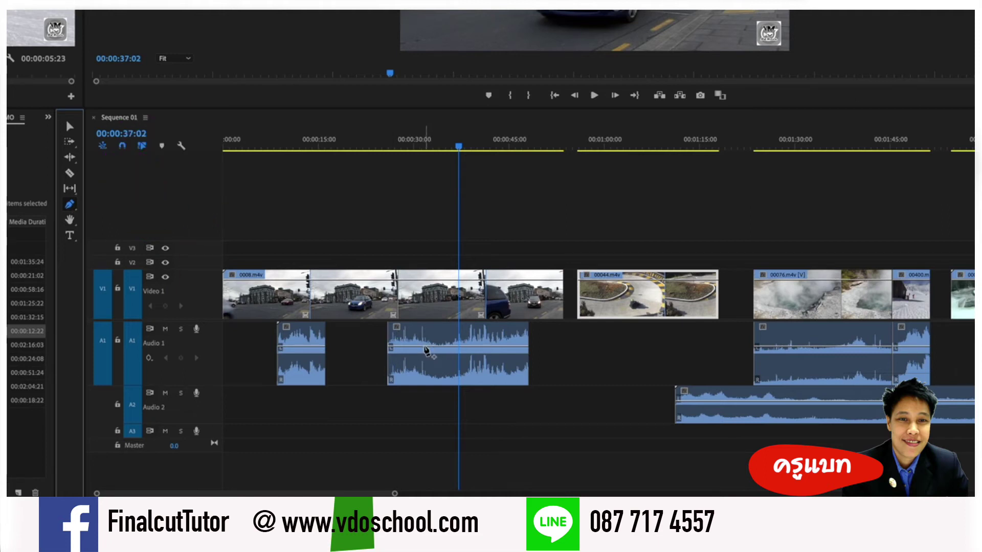
click(426, 352)
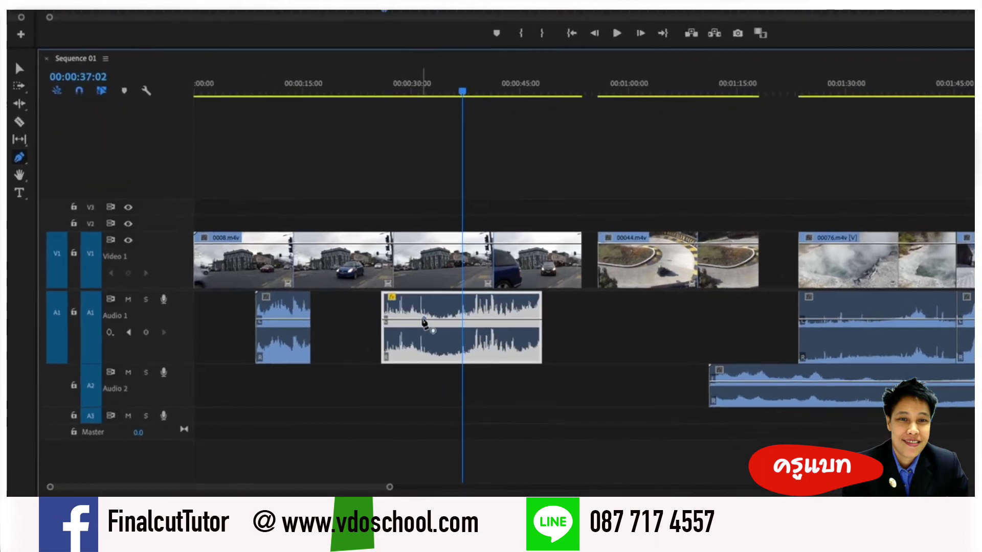
click(423, 319)
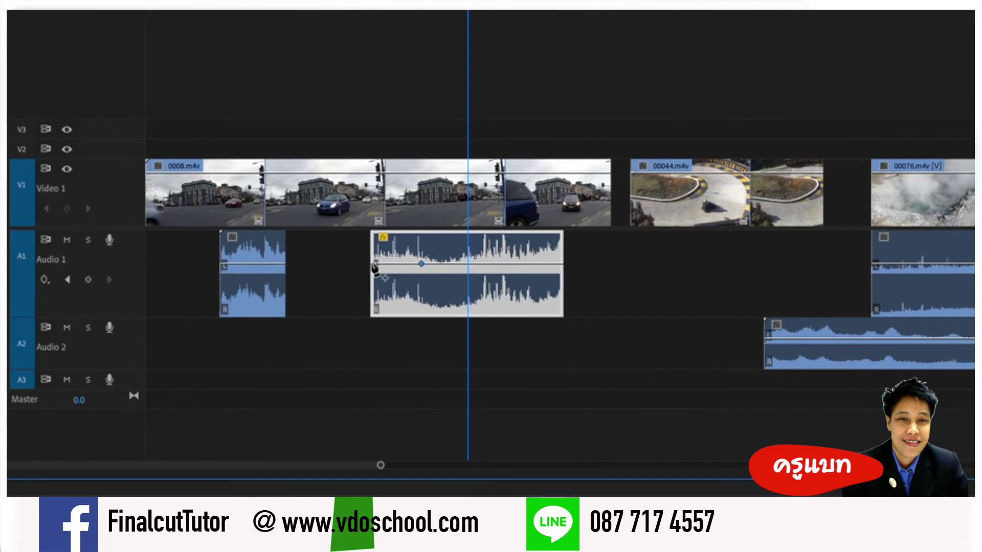
drag(374, 264, 375, 310)
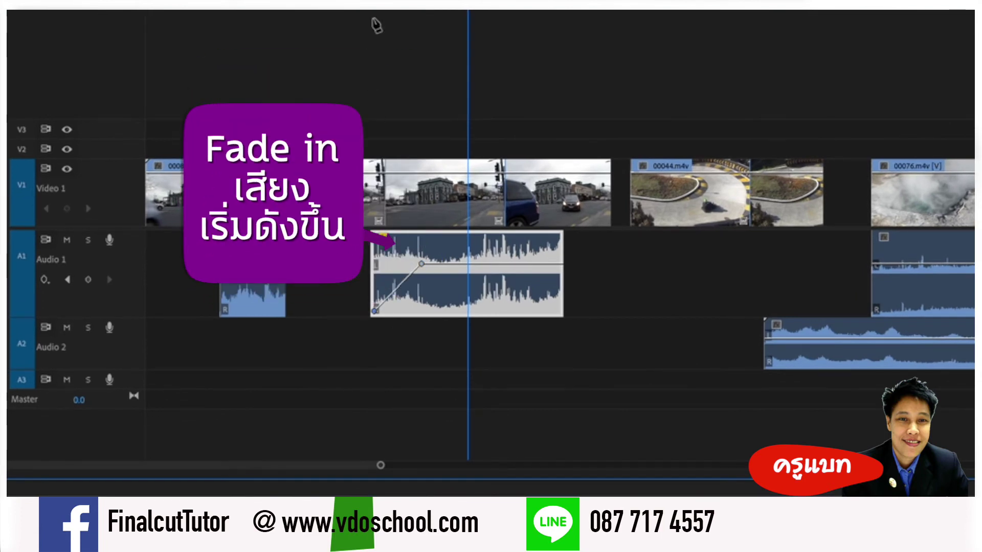
key(Up)
- Add a keyframe near the clip's end, drag it down to fade out, and play the fades
drag(390, 9, 511, 12)
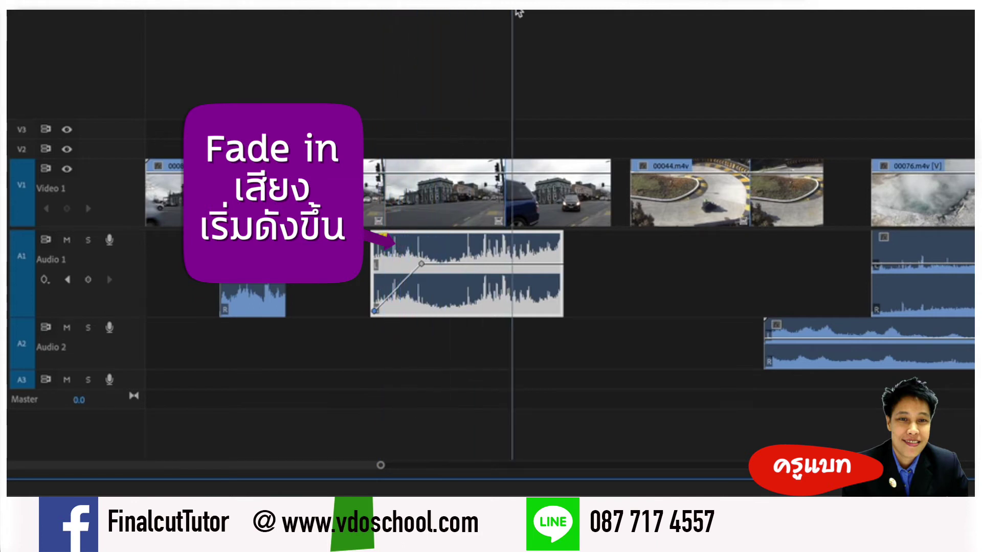
click(511, 264)
drag(560, 264, 563, 310)
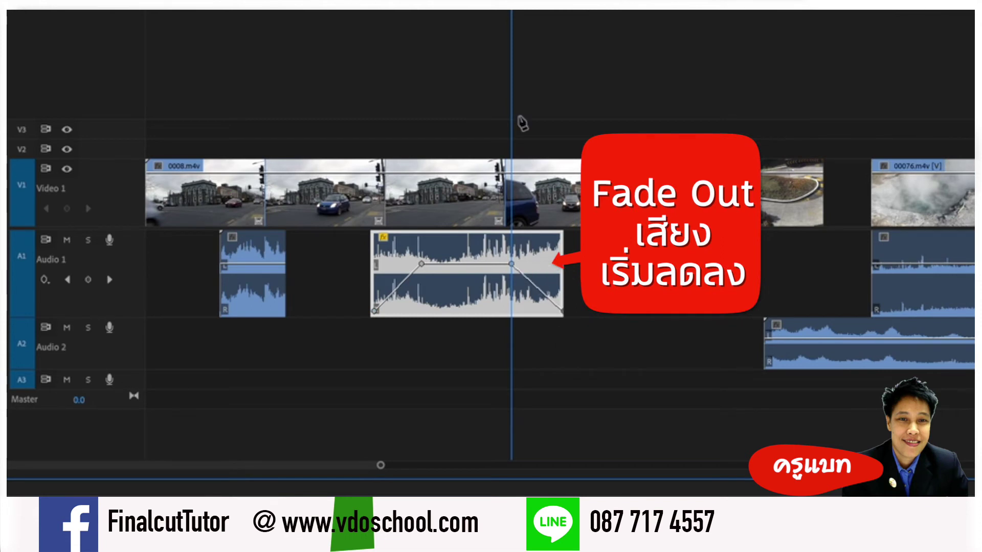
key(space)
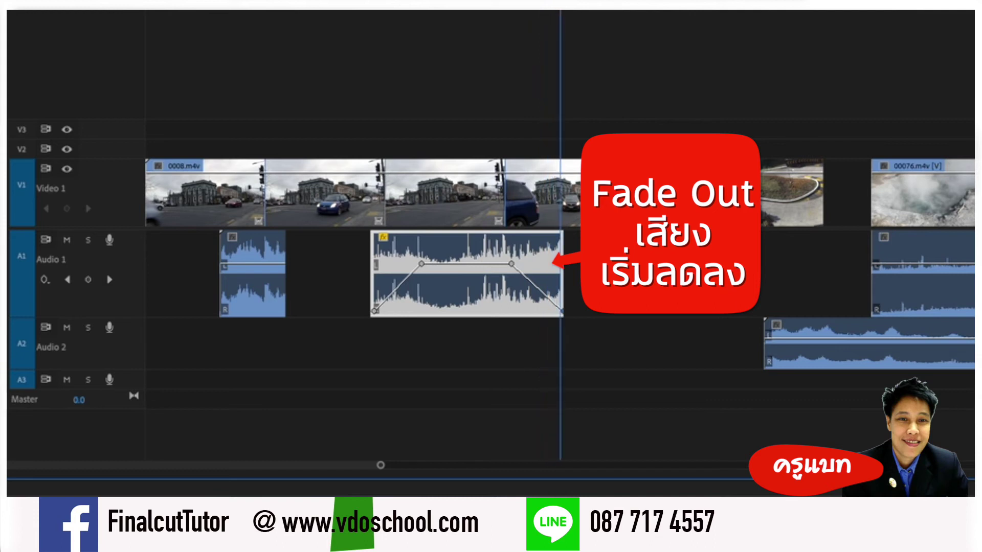
key(space)
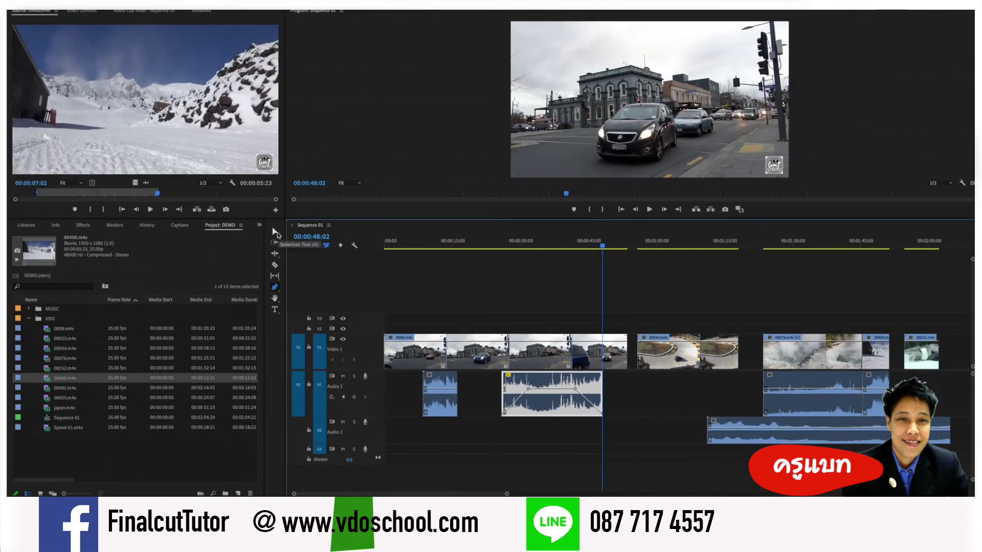
- Collapse the VDO bin, expand the MUSIC bin, and pick Atlanta.mp3 to bring into the sequence
click(276, 233)
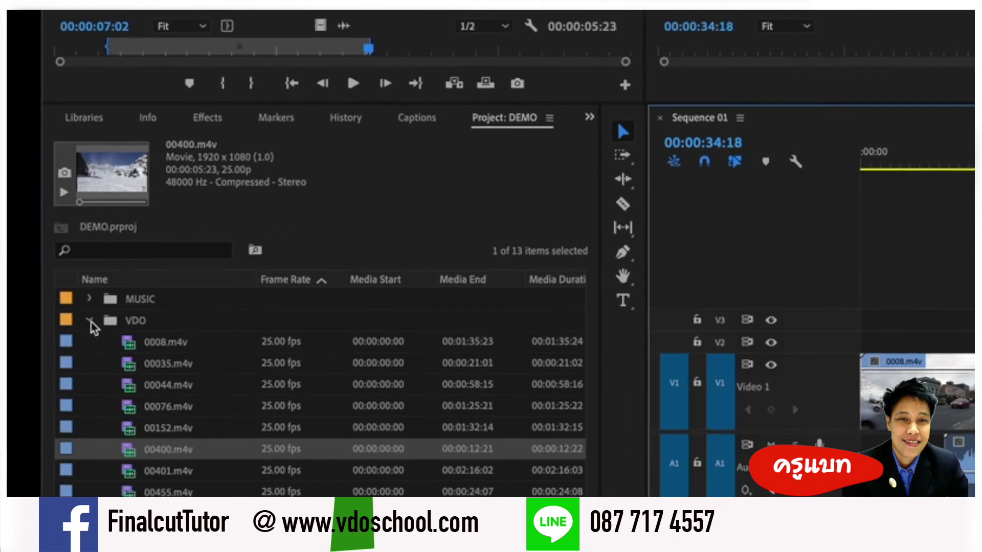
click(29, 319)
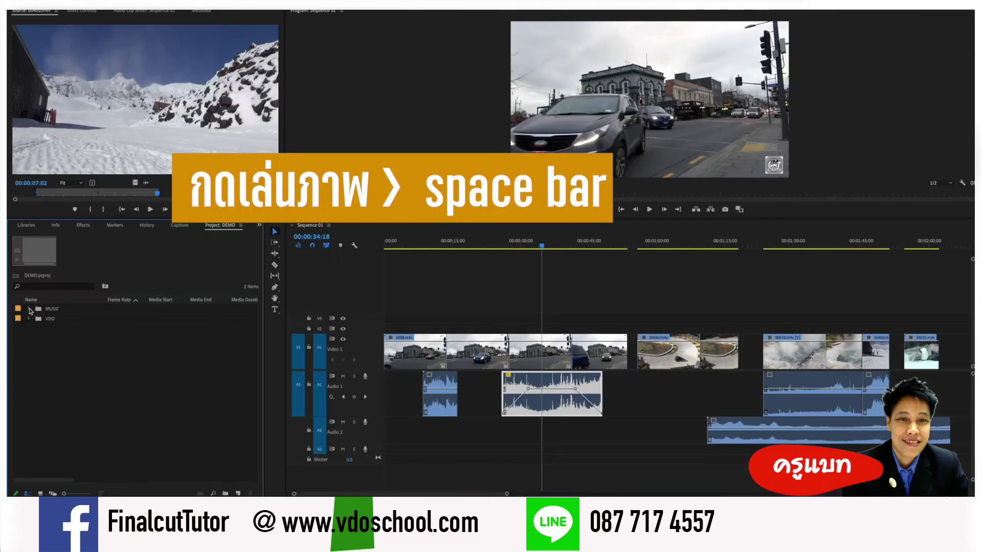
click(29, 309)
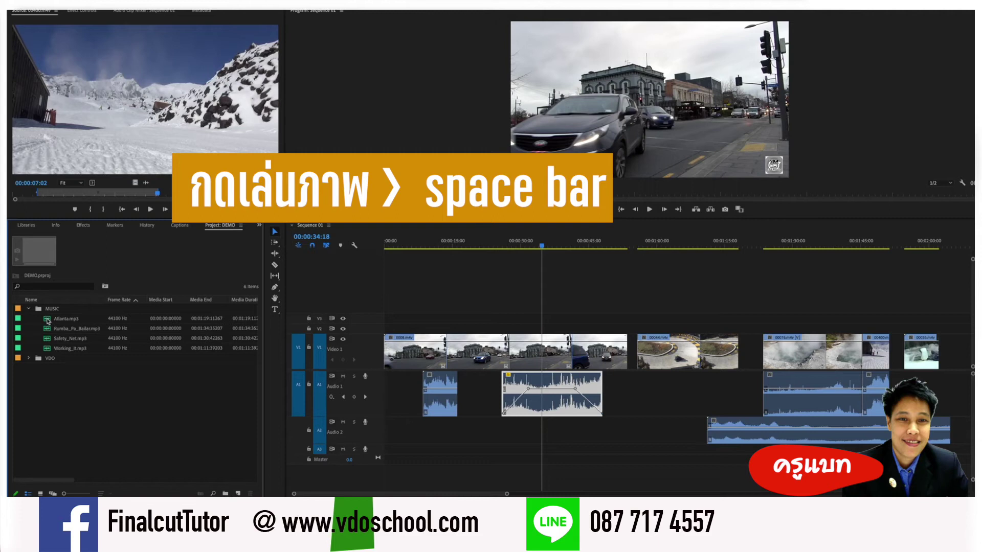
click(49, 322)
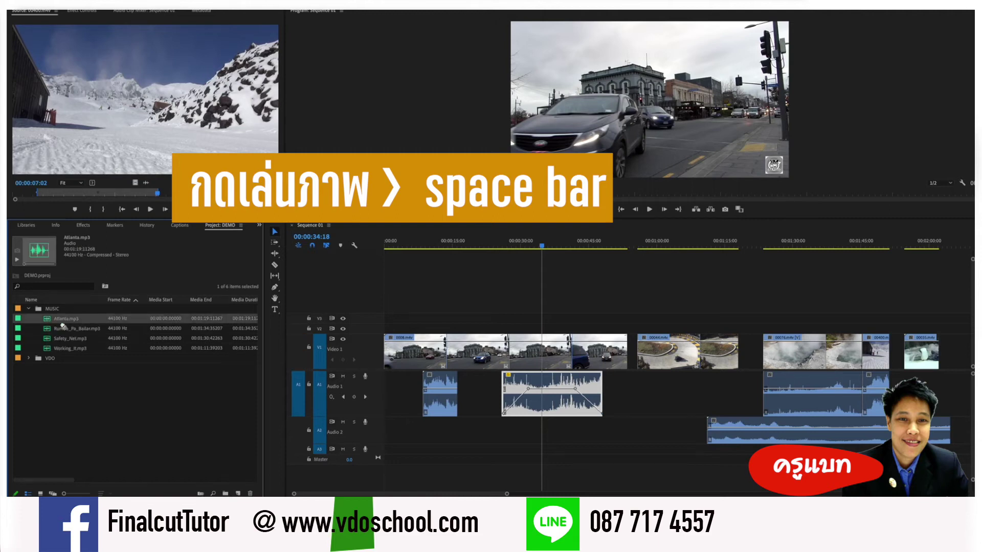
drag(62, 325, 389, 440)
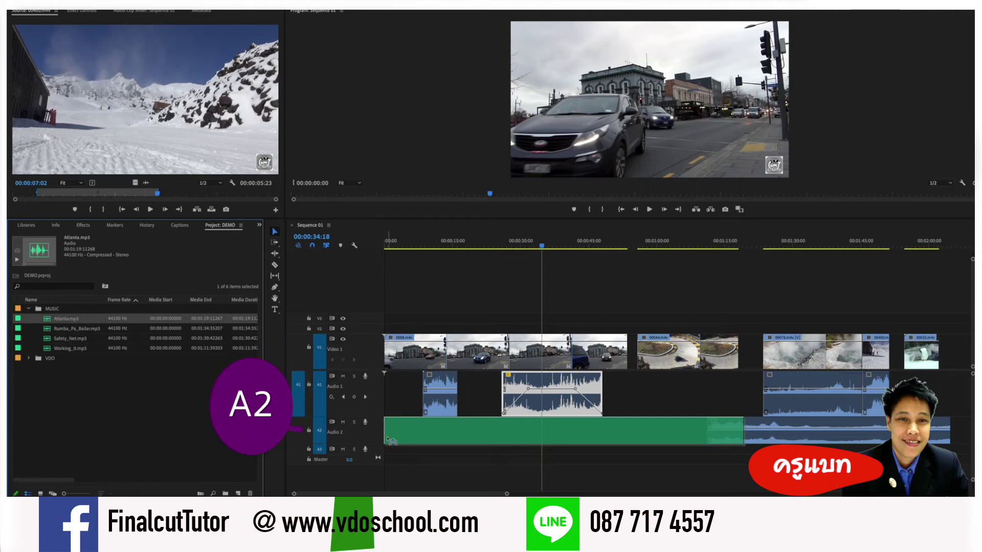
- Drop Atlanta.mp3 at 00:00:00:00 on Audio 2, then preview and select each Audio 1 dialogue clip
drag(391, 441, 387, 436)
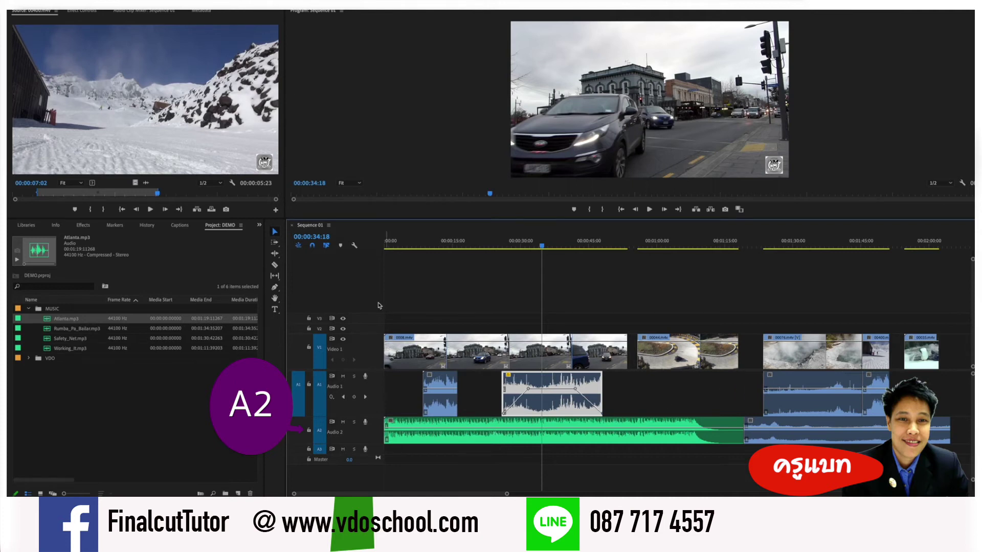
mouse_move(400, 248)
mouse_down()
mouse_move(466, 250)
mouse_move(380, 258)
mouse_up()
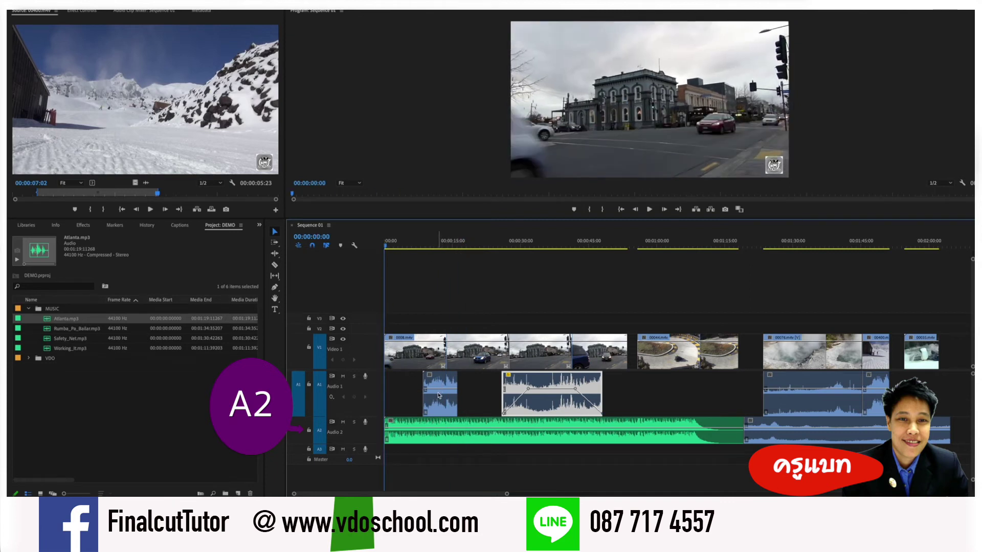
click(439, 392)
drag(442, 428, 442, 429)
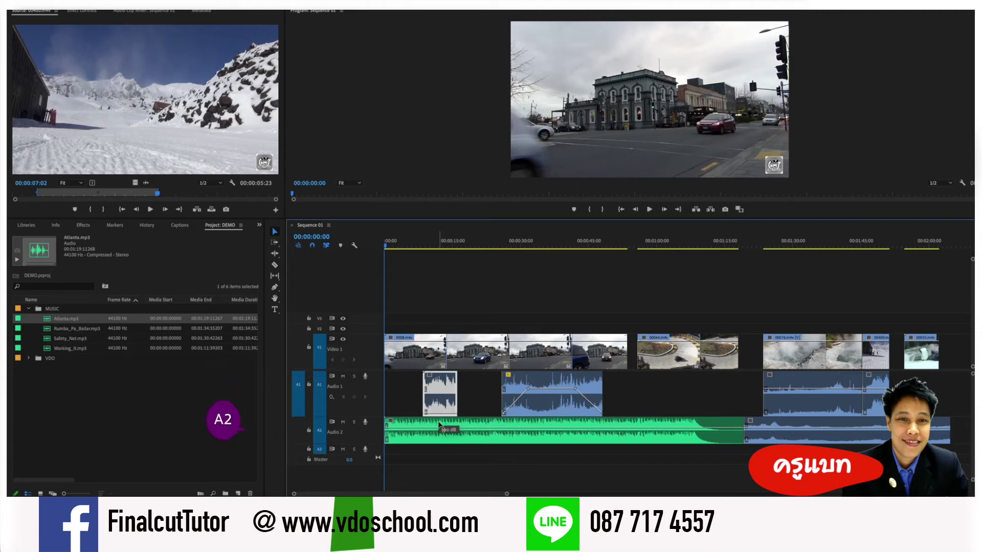
drag(553, 390, 554, 413)
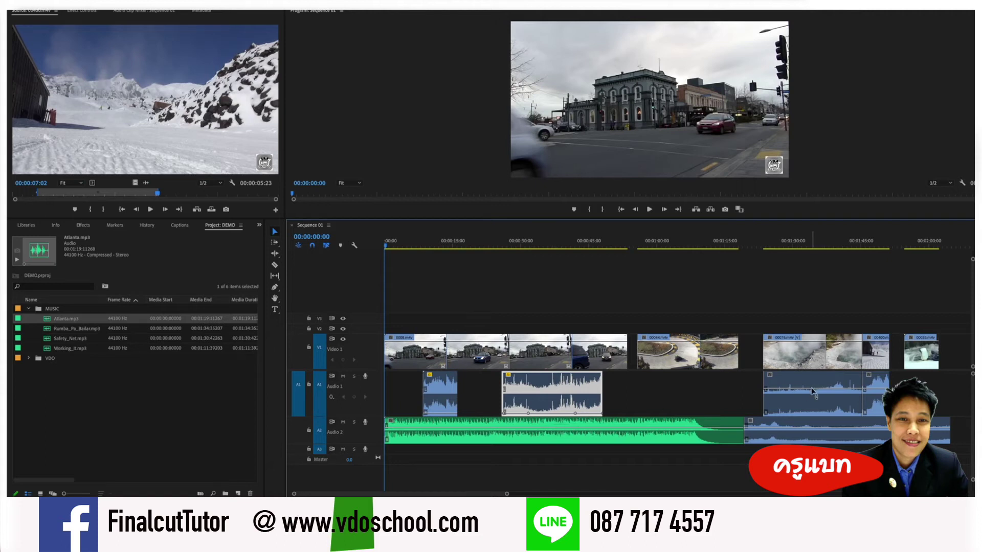
drag(812, 392, 818, 430)
mouse_move(875, 391)
mouse_down()
mouse_move(876, 428)
mouse_move(855, 439)
mouse_up()
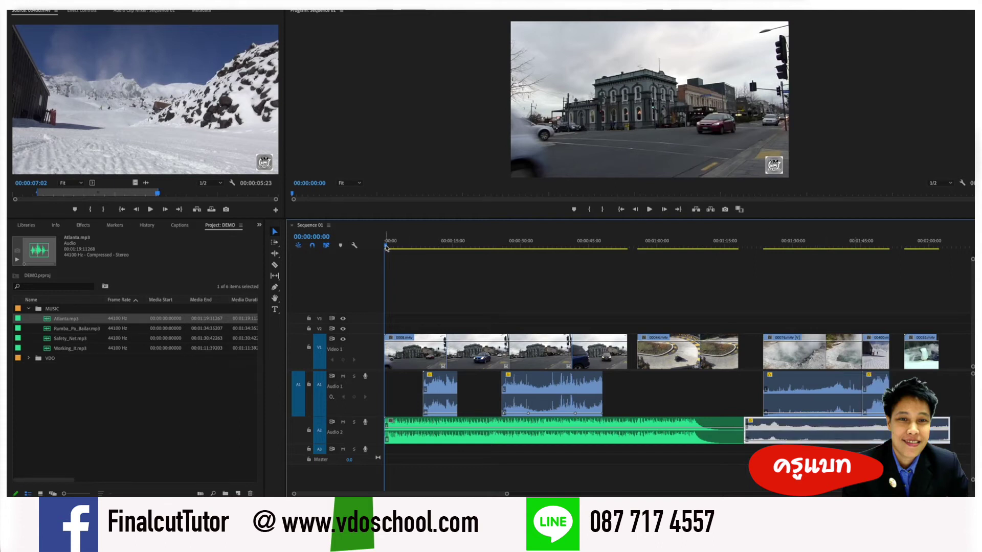
- Select the Atlanta clip on Audio 2 and add volume keyframes with the Pen tool
click(439, 425)
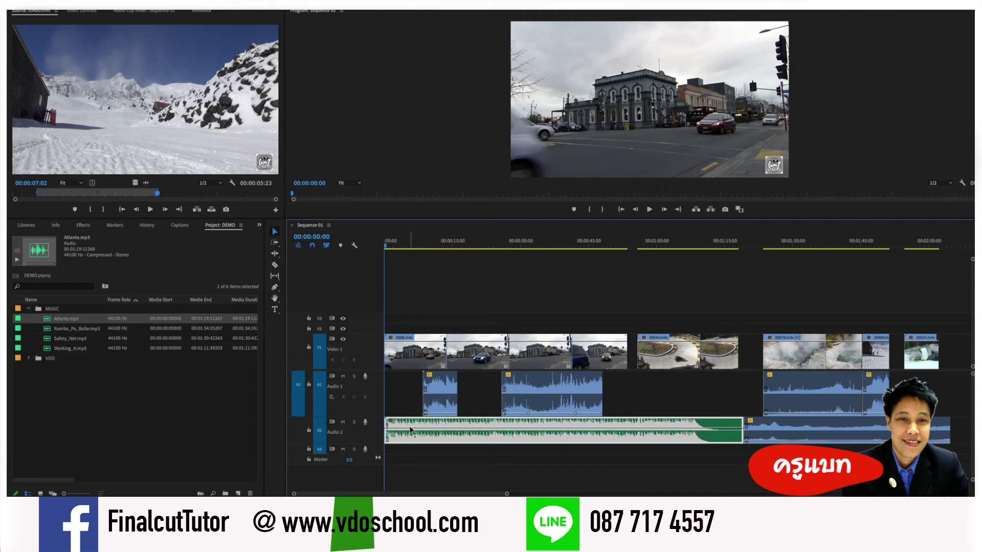
click(275, 288)
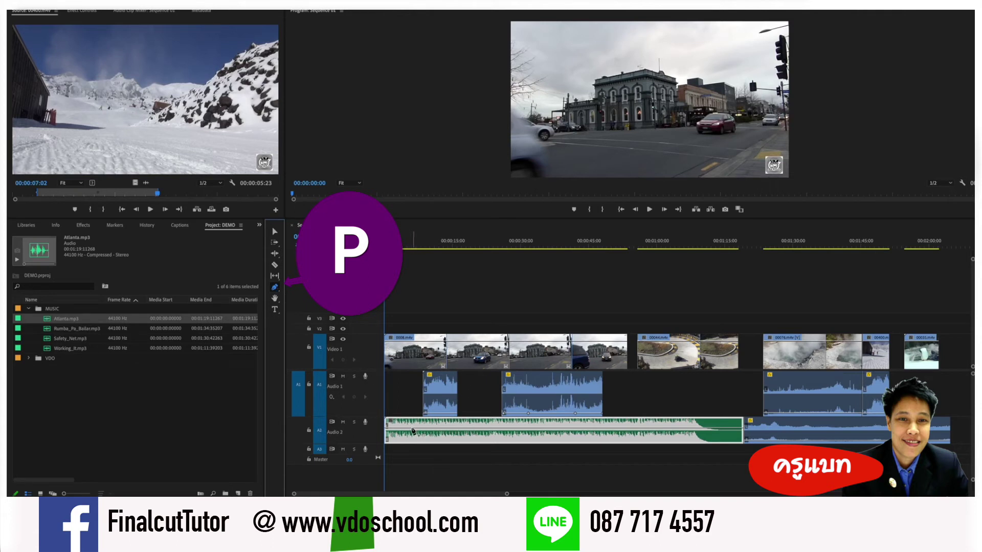
click(413, 431)
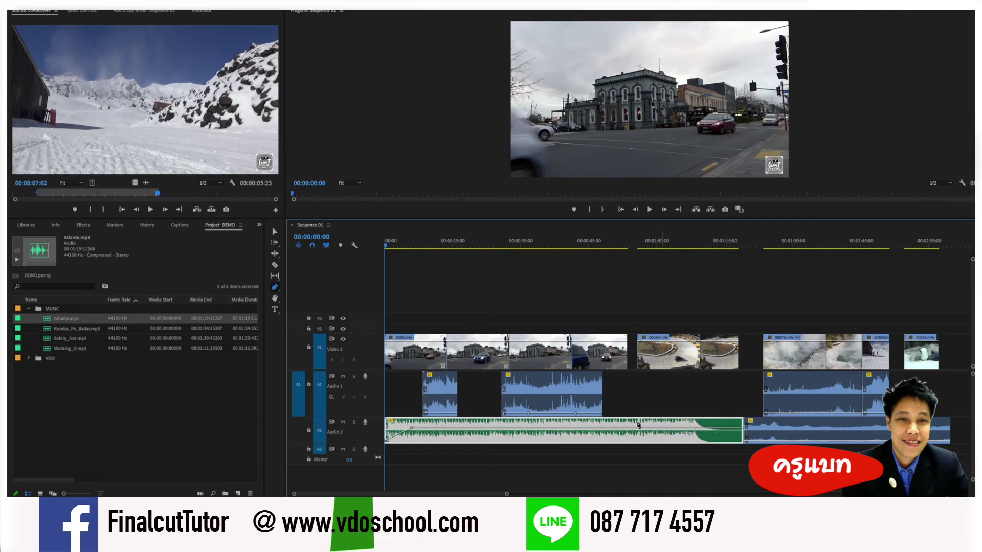
click(275, 232)
- Scrub the playhead to 00:00:25:16, where the larger dialogue clip begins
drag(417, 245, 460, 255)
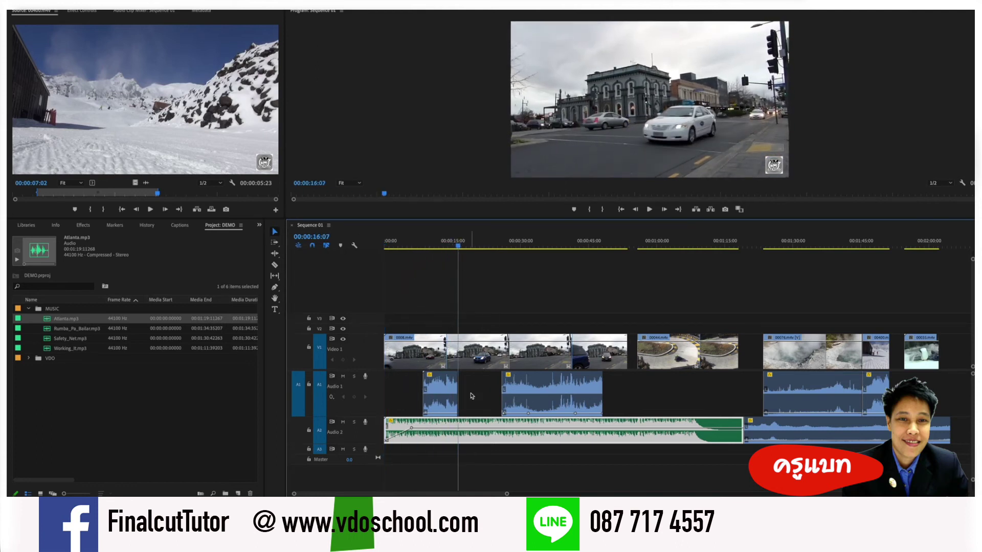
drag(458, 250, 503, 258)
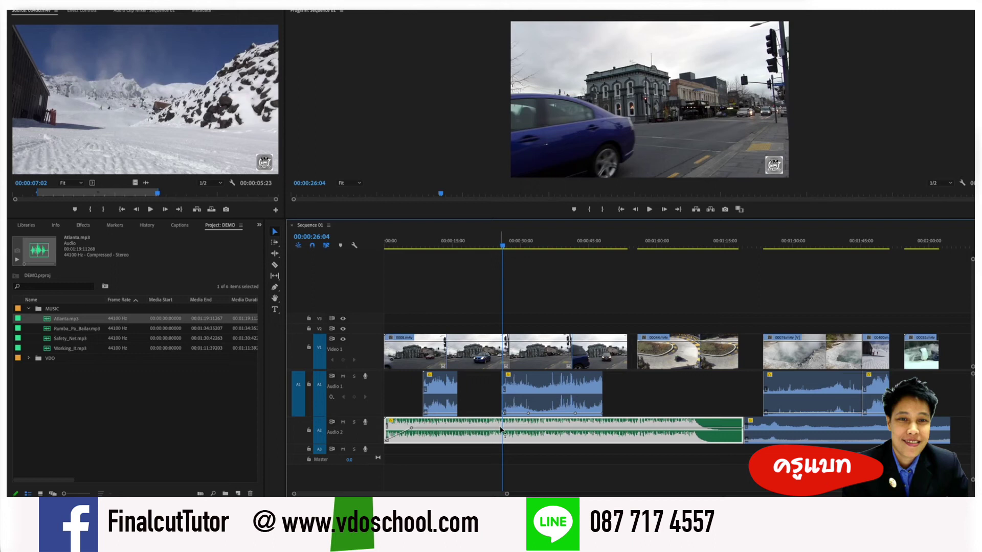
drag(502, 242, 501, 248)
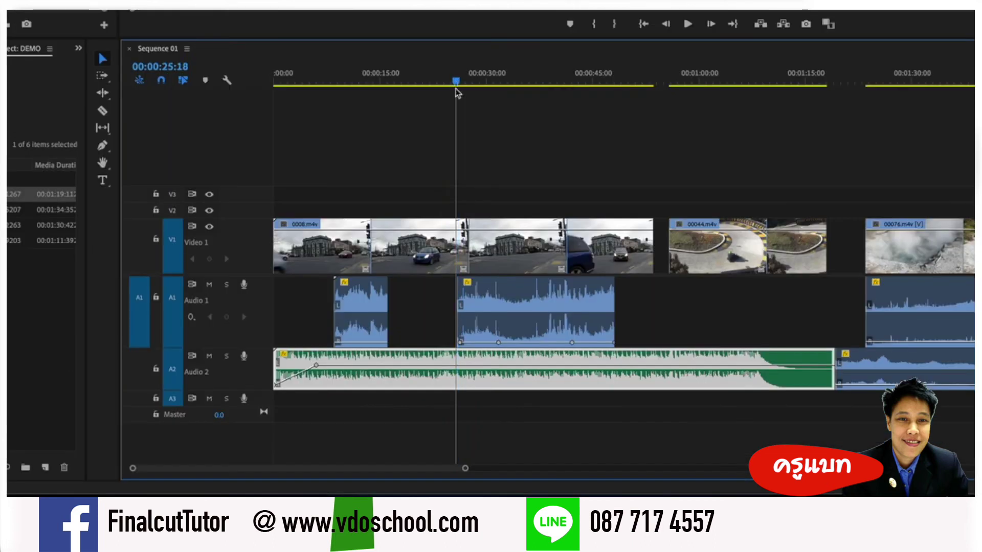
drag(456, 93, 455, 93)
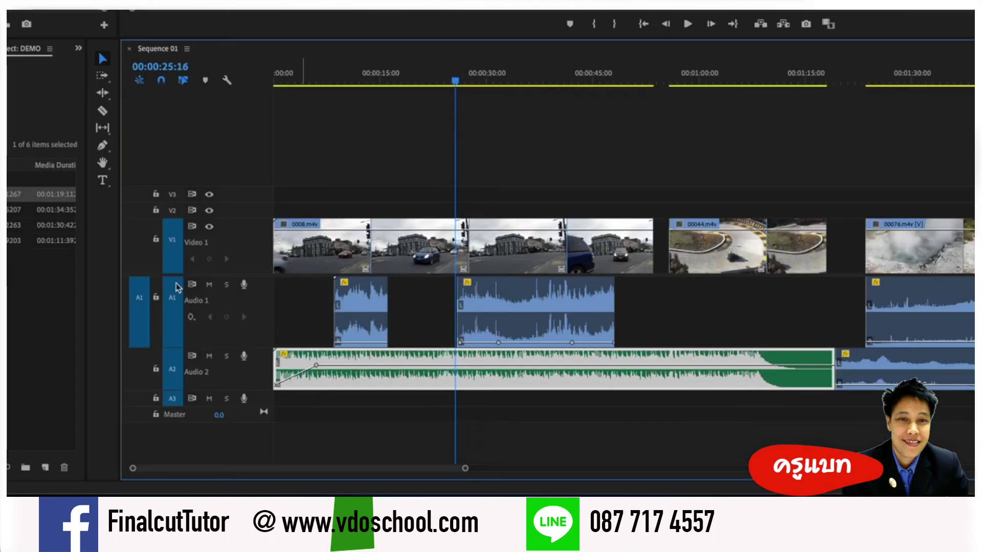
- With the Pen tool, add music volume keyframes at the dialogue clip's end and middle on Audio 2
click(103, 145)
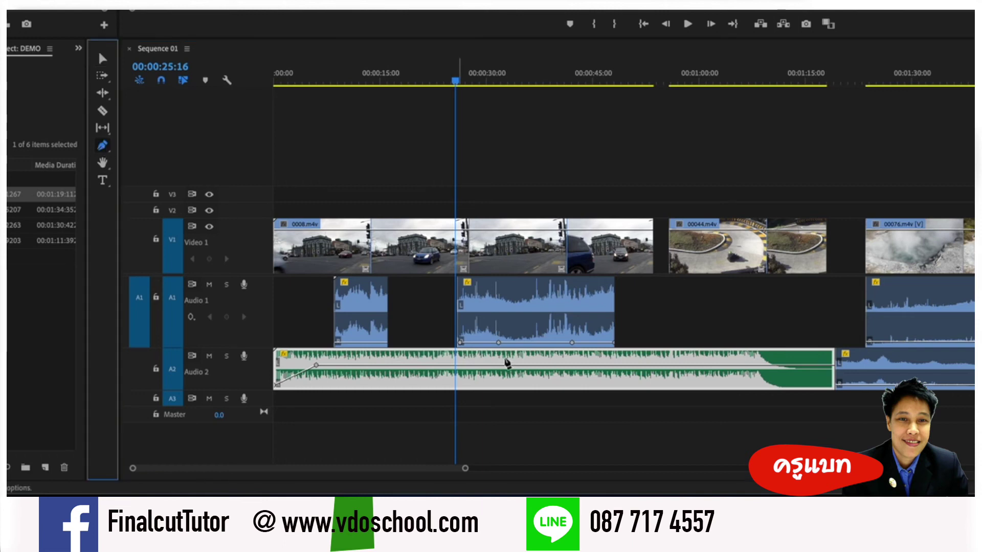
click(456, 366)
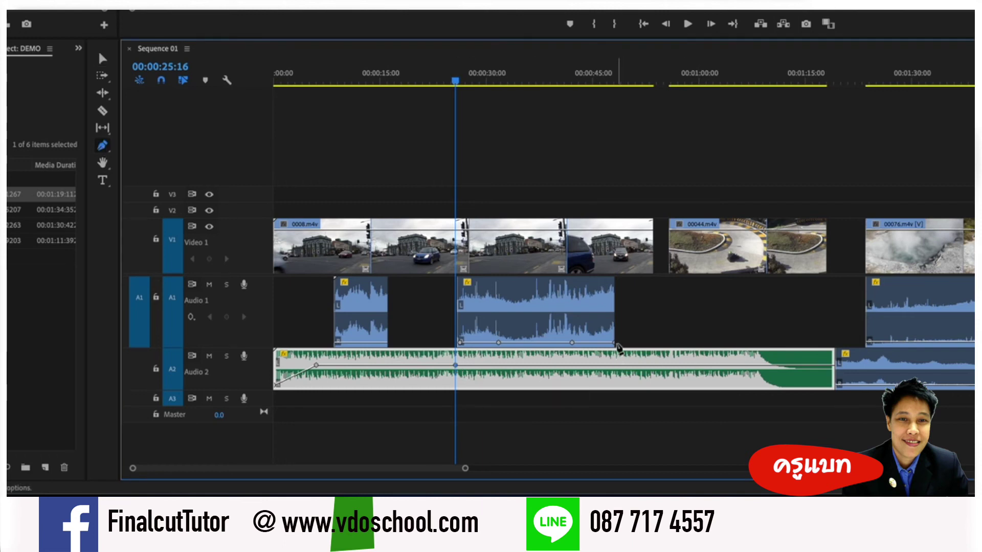
click(616, 365)
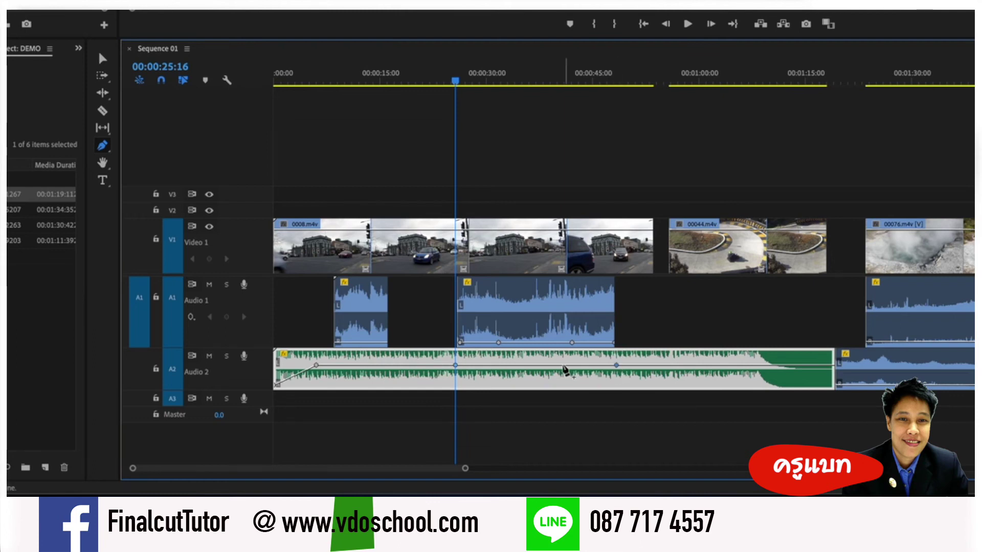
drag(536, 365, 534, 384)
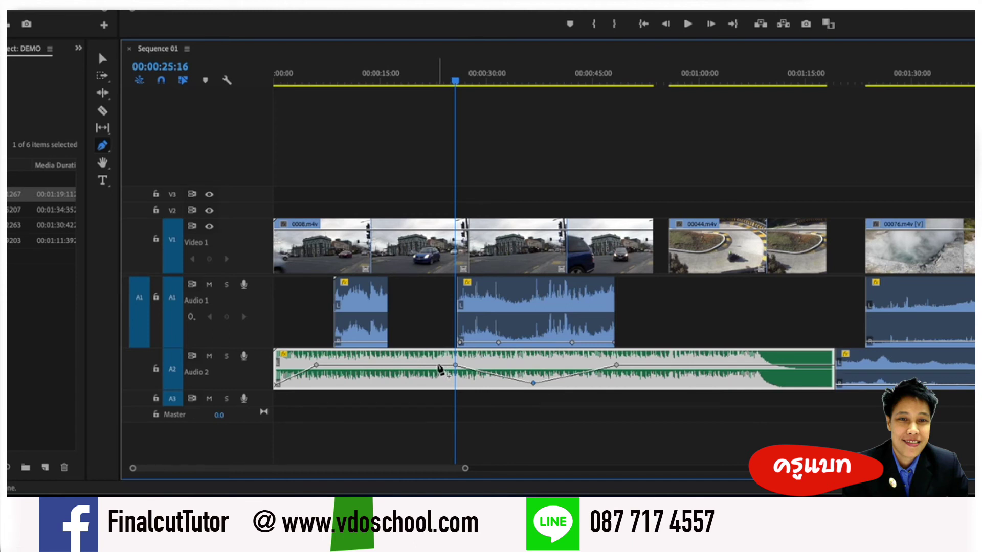
- Pull the music keyframes down to about -28.2 dB and -18.7 dB, then scrub the ducked section
drag(455, 365, 455, 382)
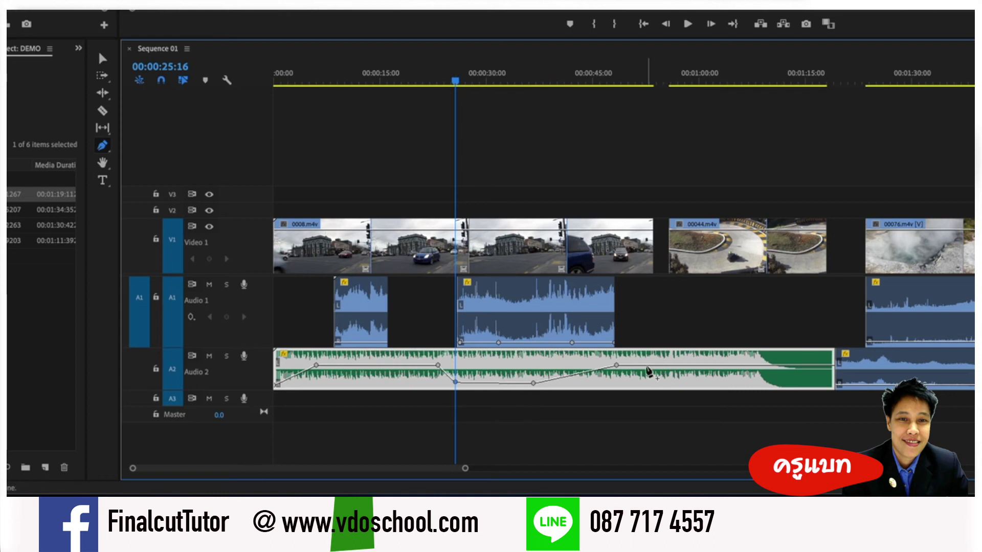
drag(616, 365, 617, 380)
mouse_move(526, 80)
mouse_down()
mouse_move(649, 102)
mouse_move(427, 109)
mouse_up()
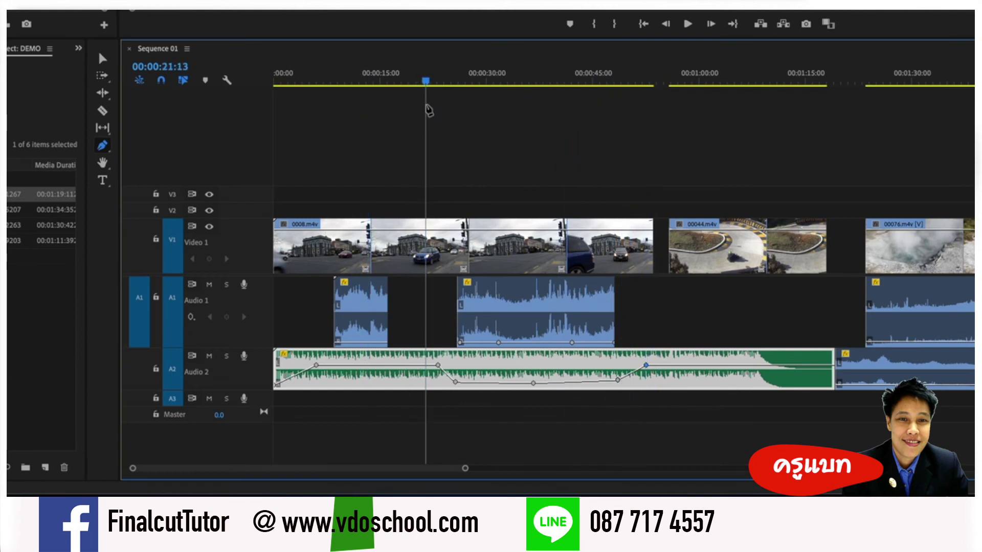
- Play back the ducked music, then add a raised volume keyframe on the Audio 1 dialogue clip
key(space)
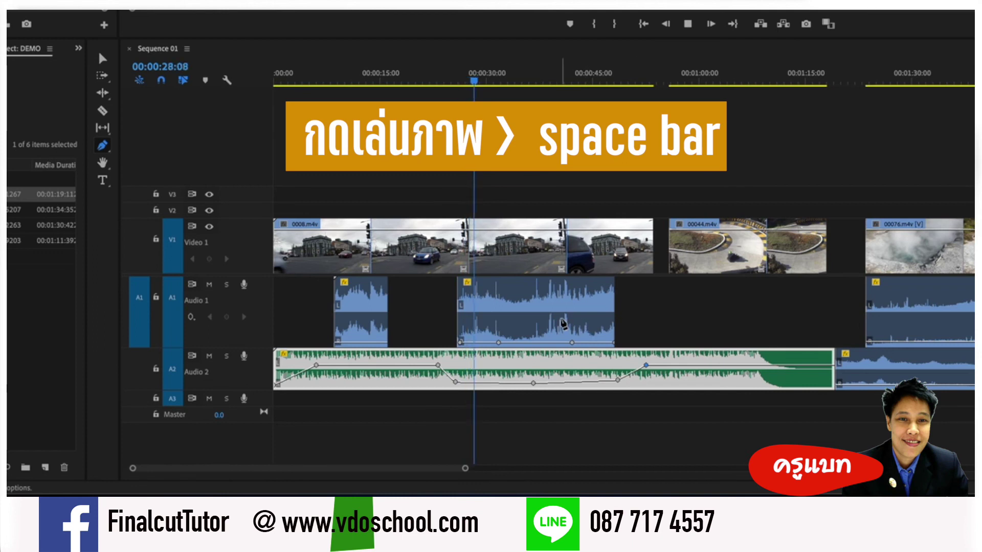
key(space)
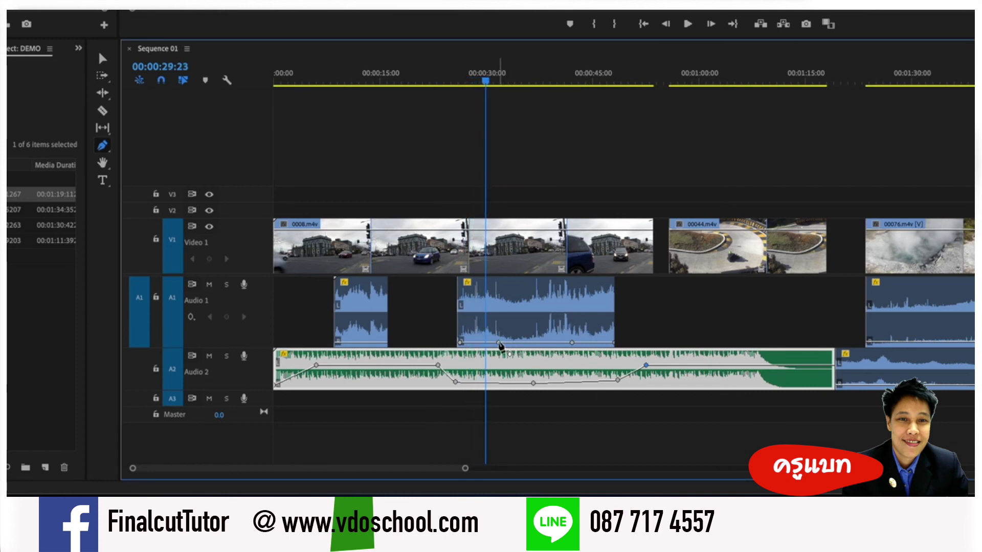
mouse_move(522, 342)
mouse_down()
mouse_move(521, 308)
mouse_move(519, 342)
mouse_up()
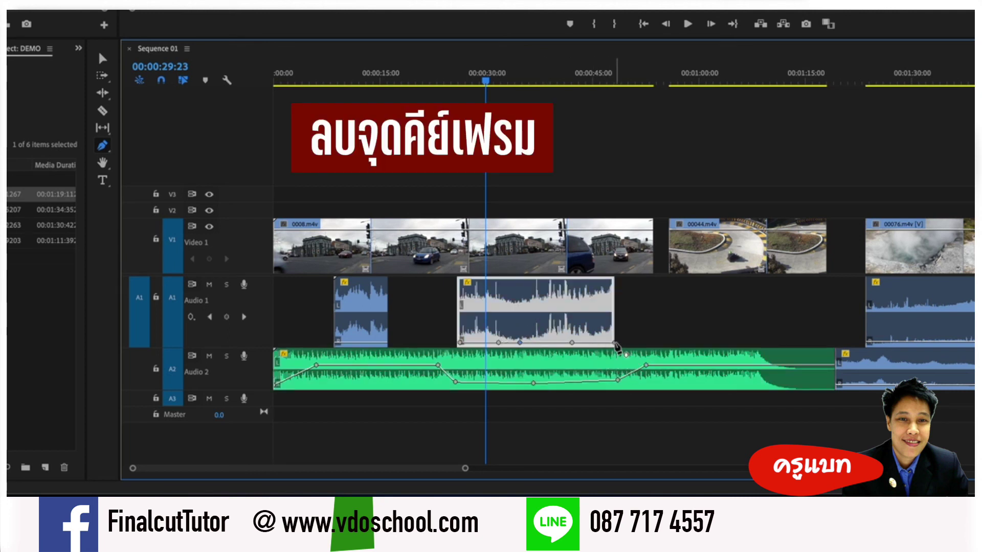
- Delete the first two unwanted volume keyframes on the Audio 1 dialogue clip
right_click(615, 344)
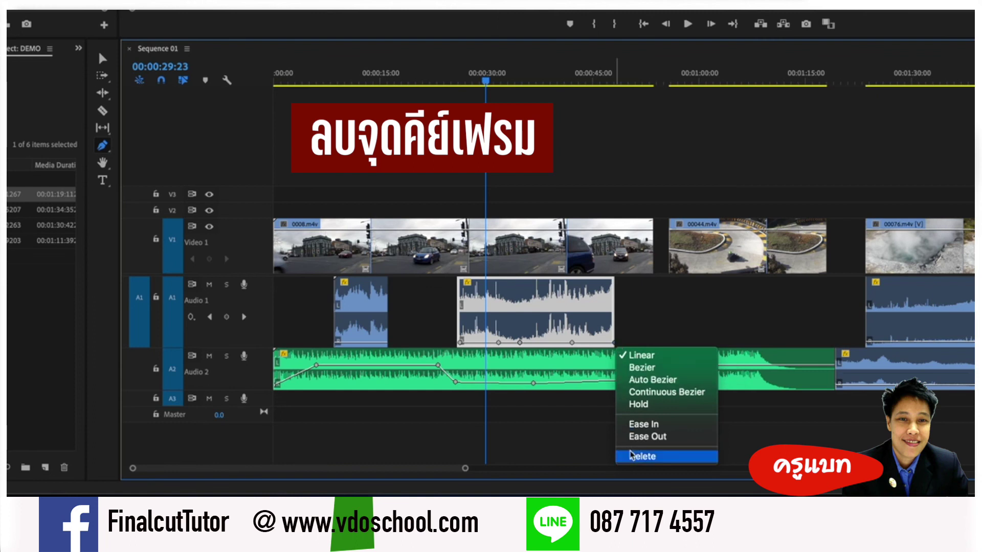
click(642, 456)
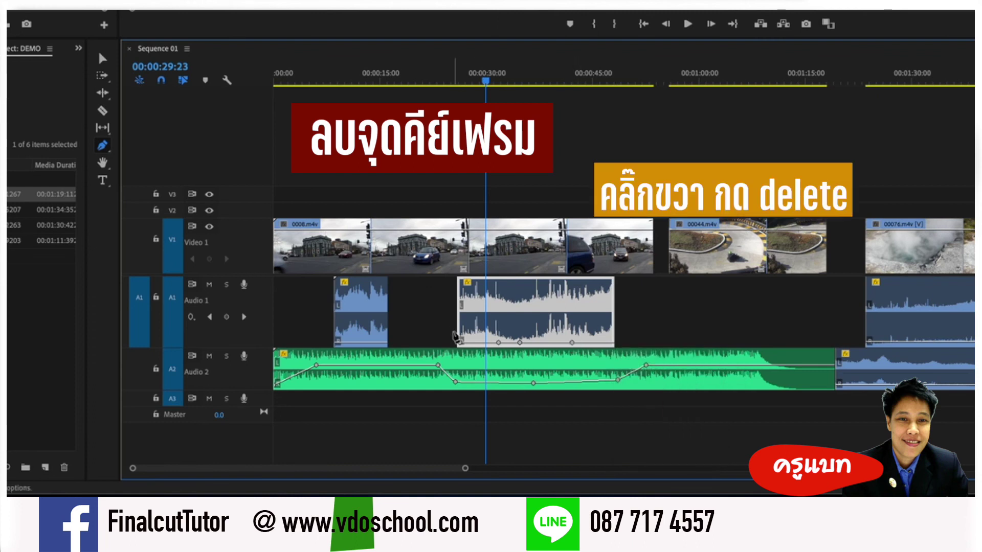
click(575, 347)
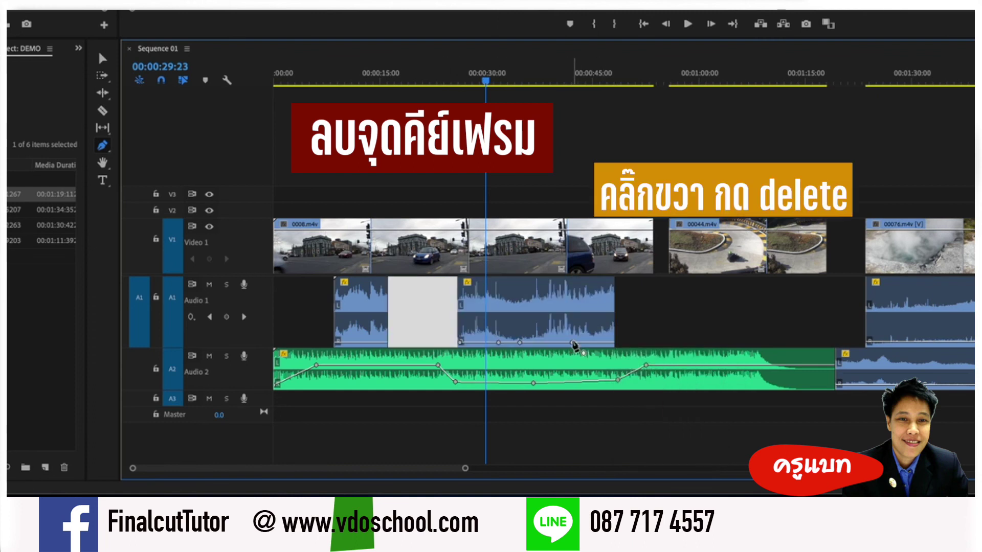
click(572, 343)
right_click(572, 344)
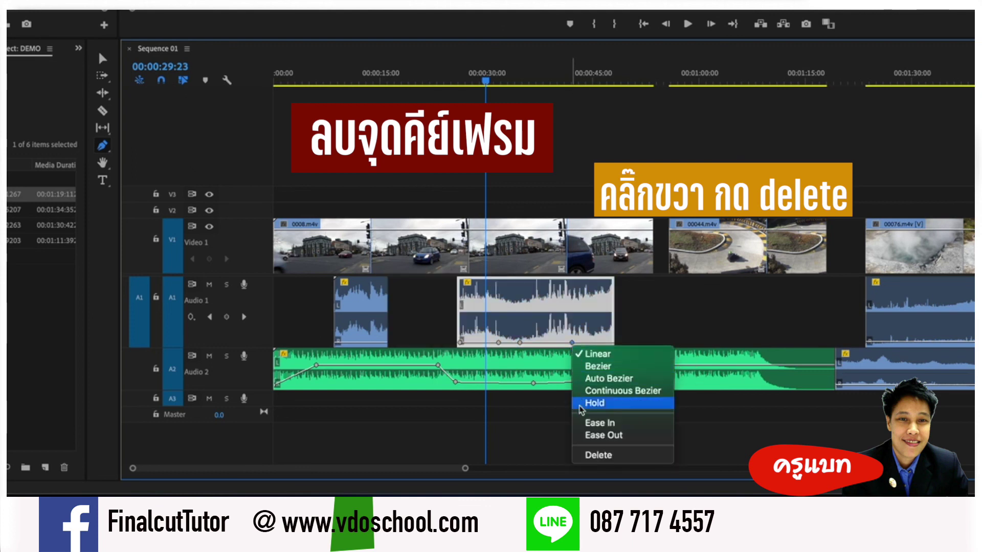
click(603, 455)
- Delete the middle and last dialogue keyframes, leaving the clip's level flat
right_click(523, 344)
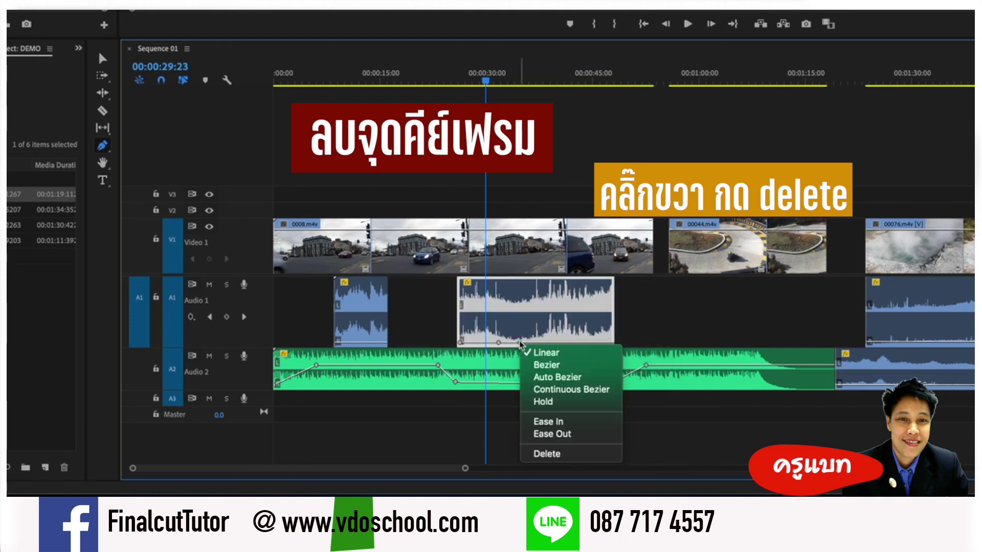
click(554, 456)
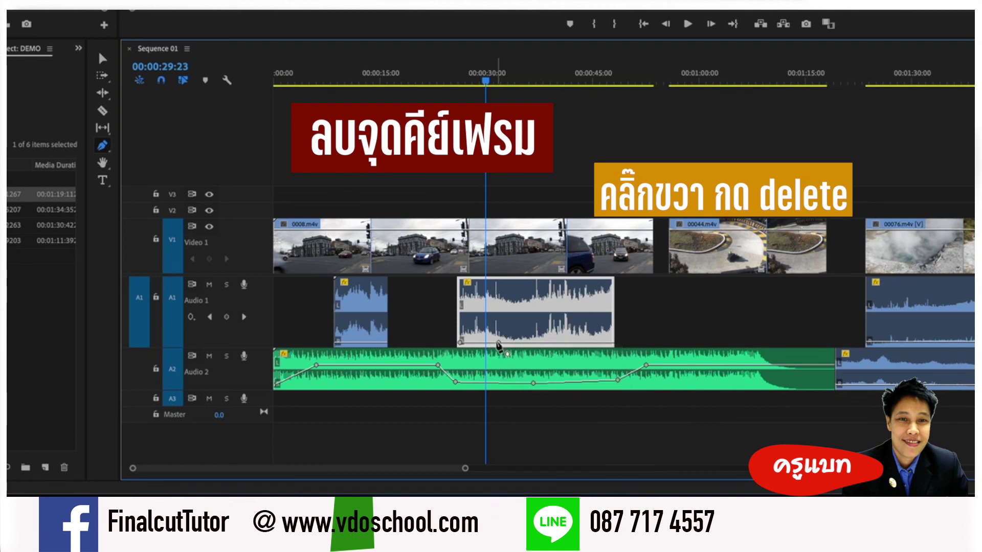
click(497, 343)
right_click(498, 344)
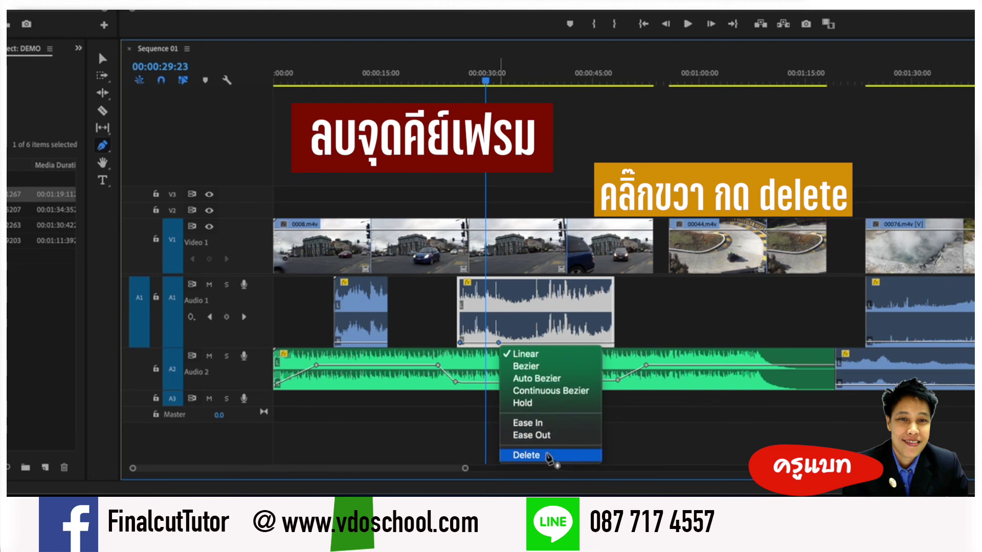
click(547, 455)
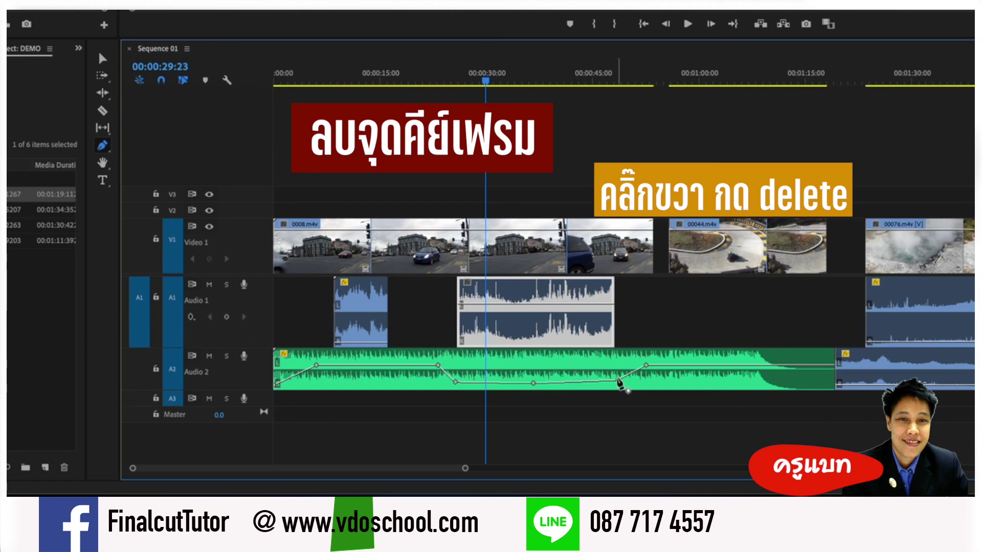
click(618, 381)
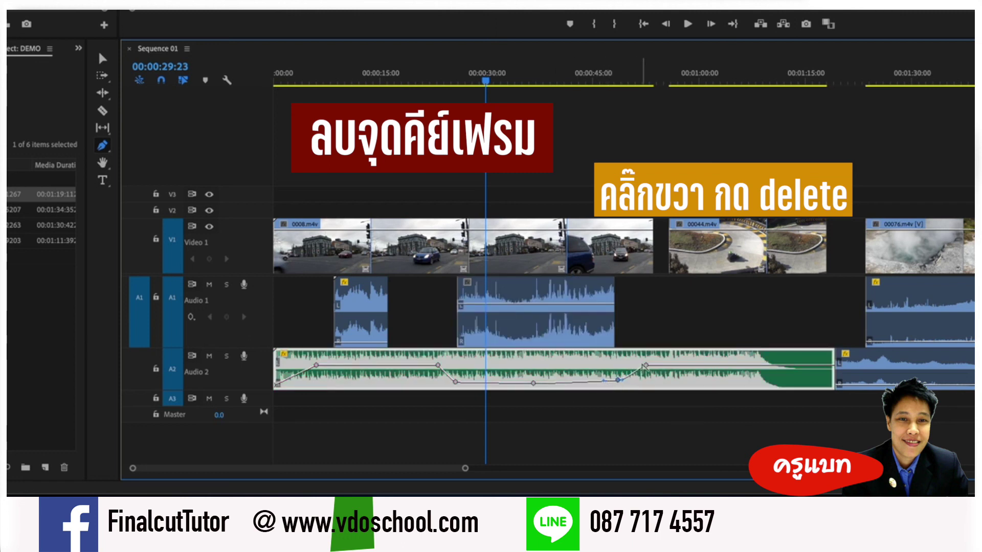
- Check the music dip keyframes, switch to the Selection tool (V), and move the playhead to about 50 seconds
click(533, 383)
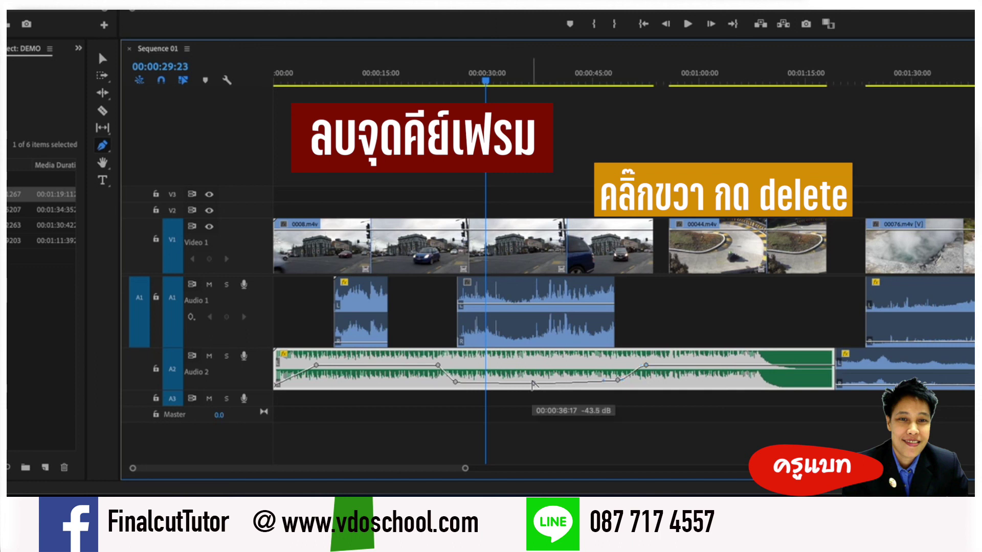
click(438, 365)
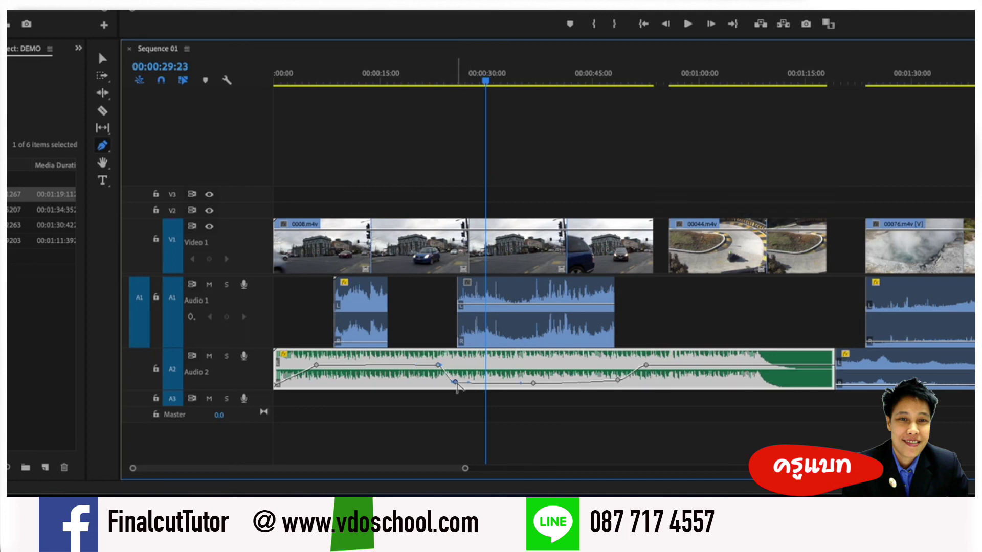
click(534, 383)
key(v)
mouse_move(532, 77)
mouse_down()
mouse_move(362, 93)
mouse_move(633, 111)
mouse_up()
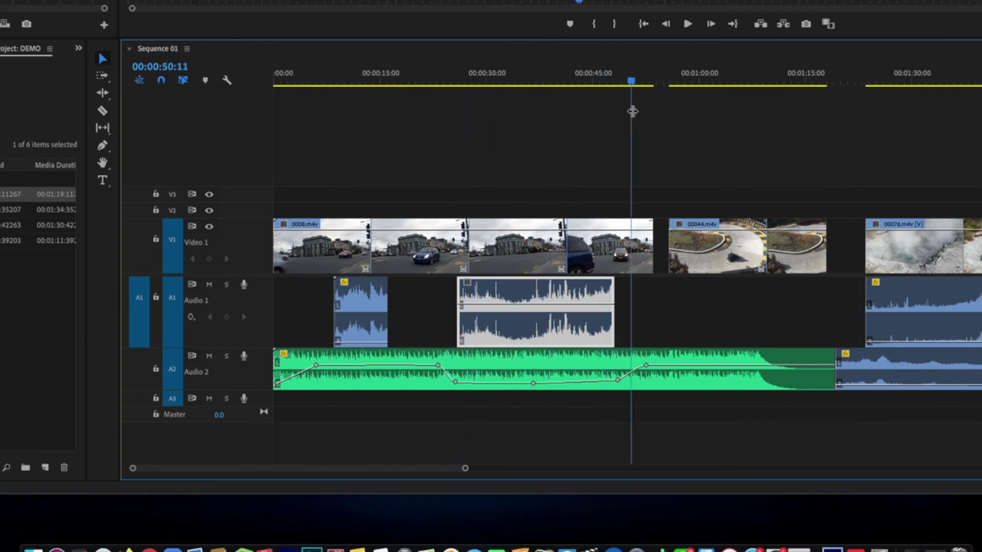